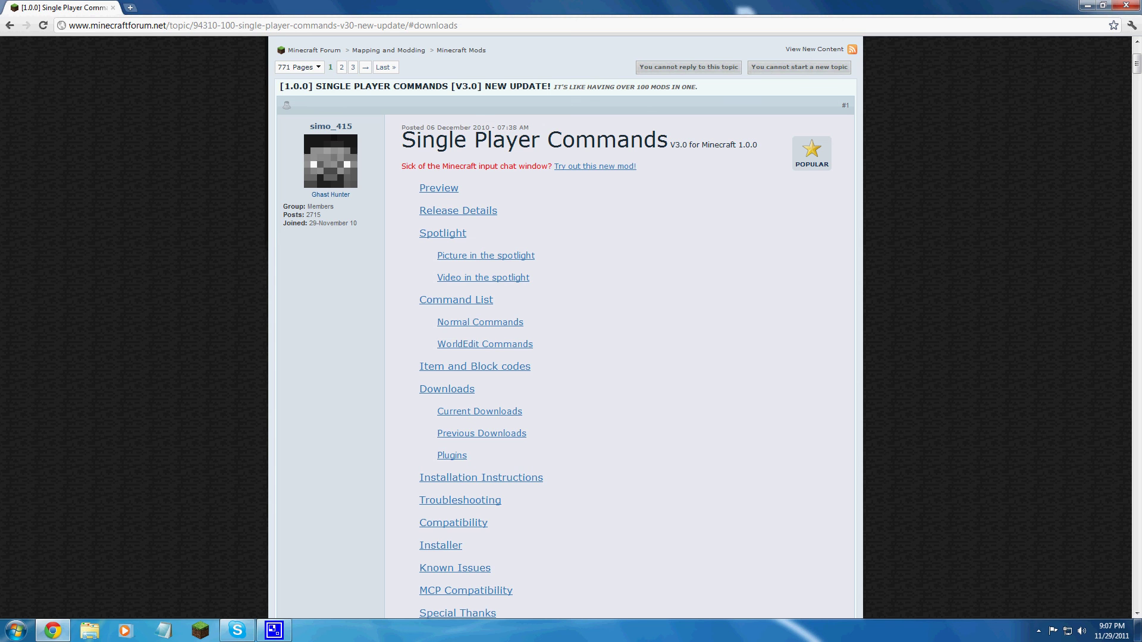
Look over the Single Player Commands V3.0 thread from its title through the preview videos, release details and spotlight section
drag(402, 141, 757, 144)
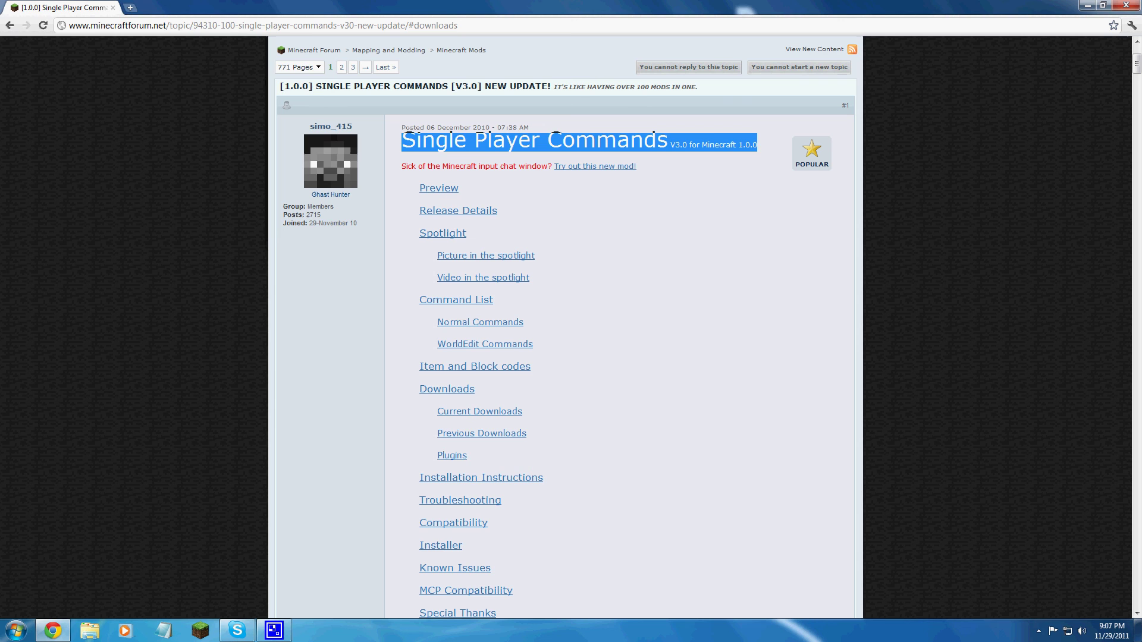
click(654, 136)
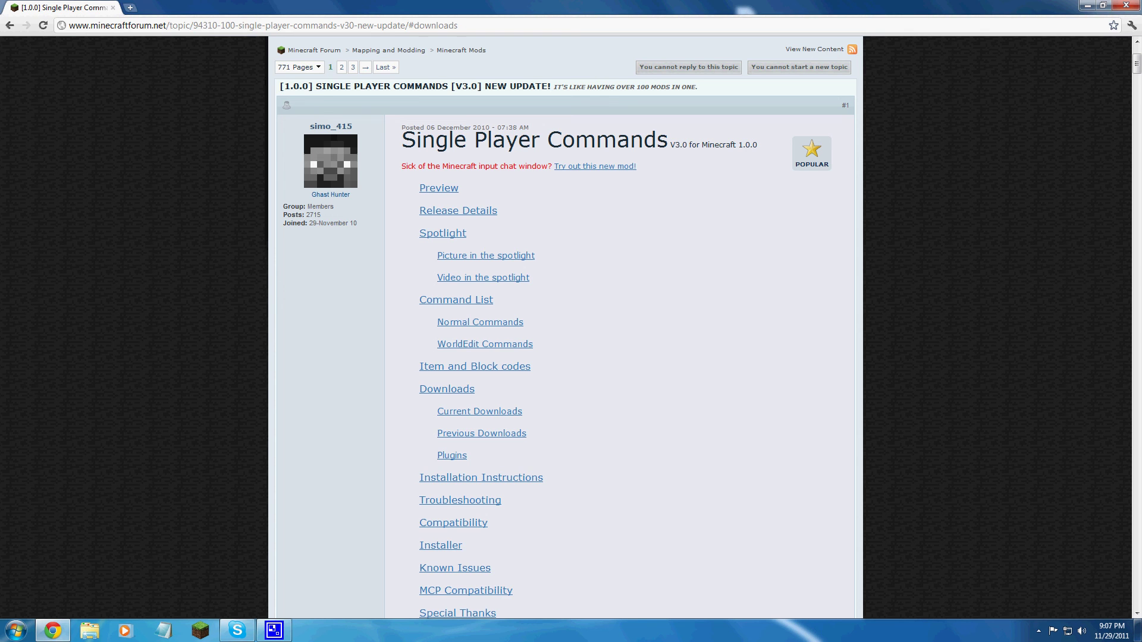
scroll(571, 327, down, 14)
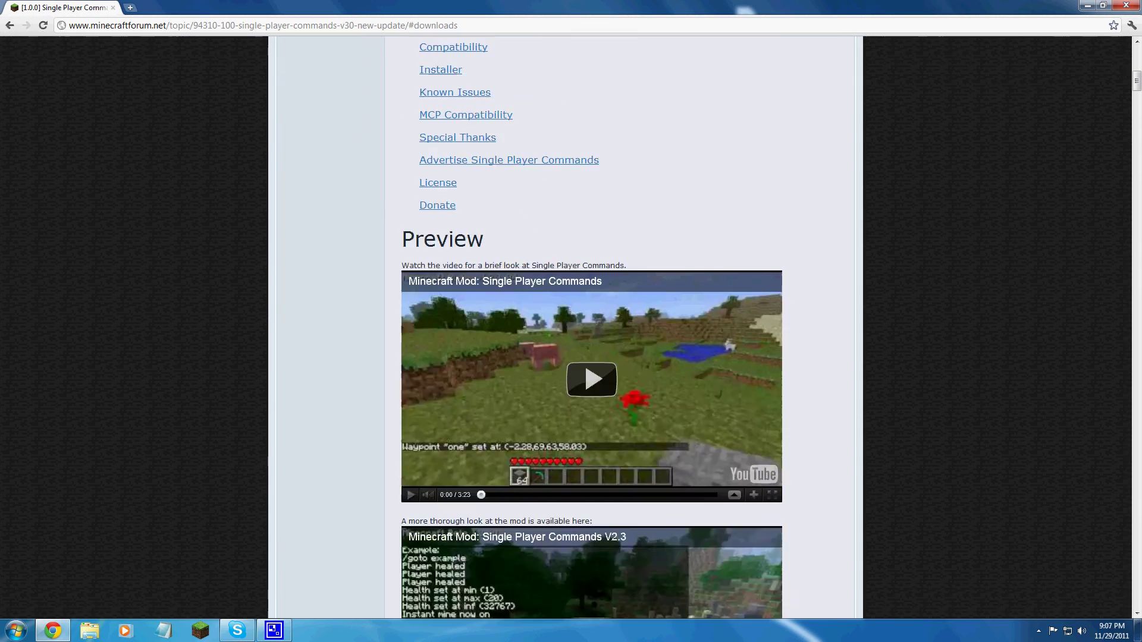
scroll(571, 327, down, 6)
scroll(571, 327, down, 5)
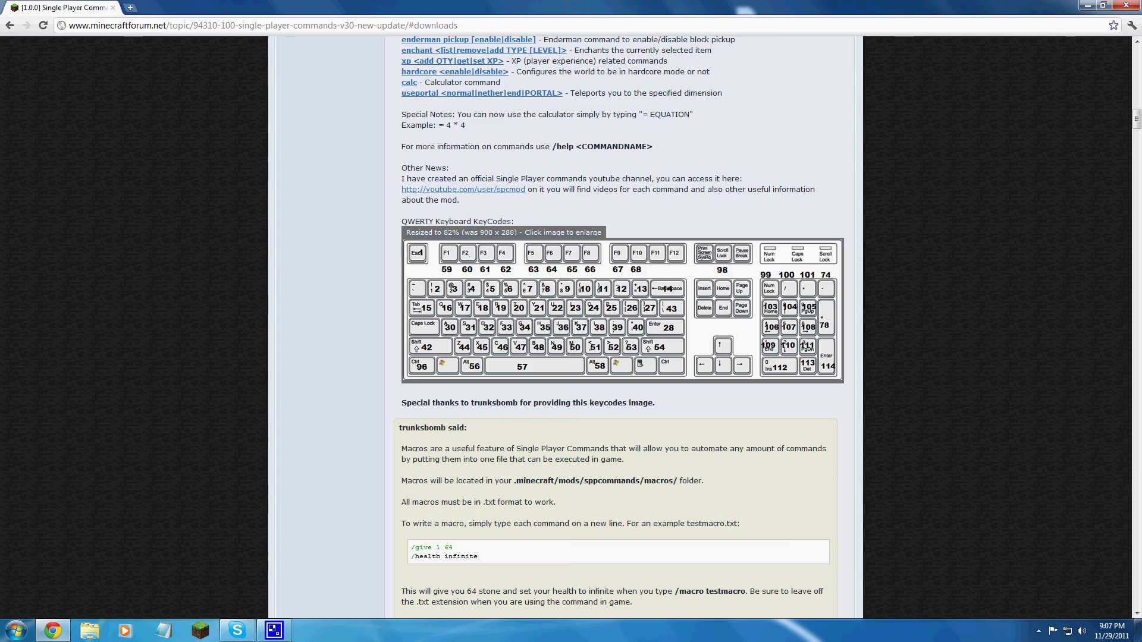
scroll(571, 327, down, 15)
scroll(571, 327, down, 7)
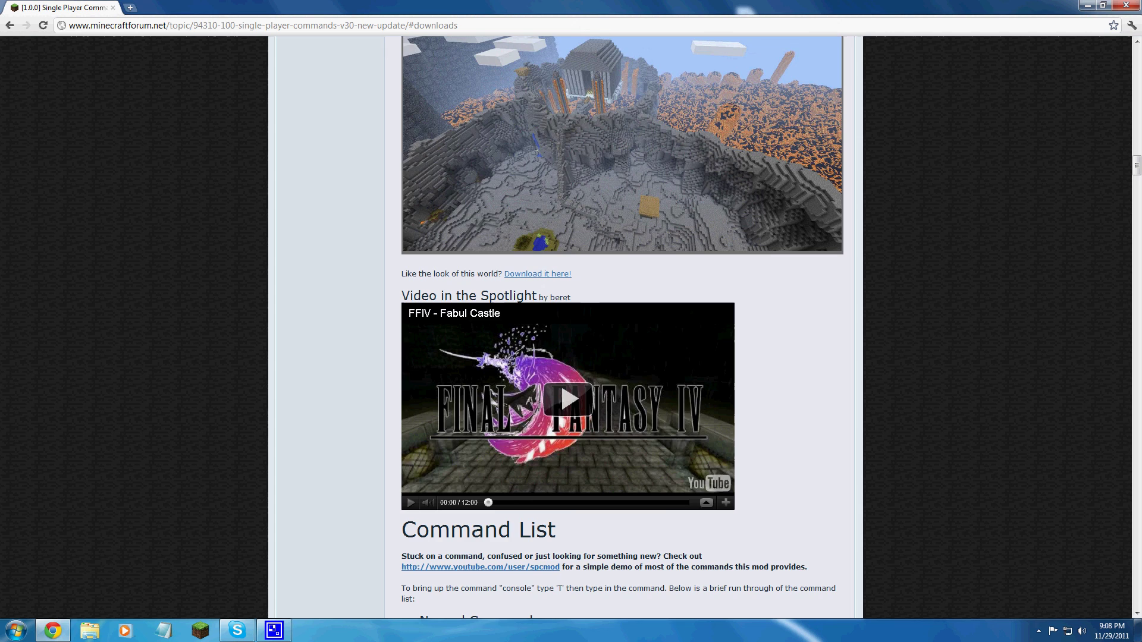
scroll(570, 327, up, 2)
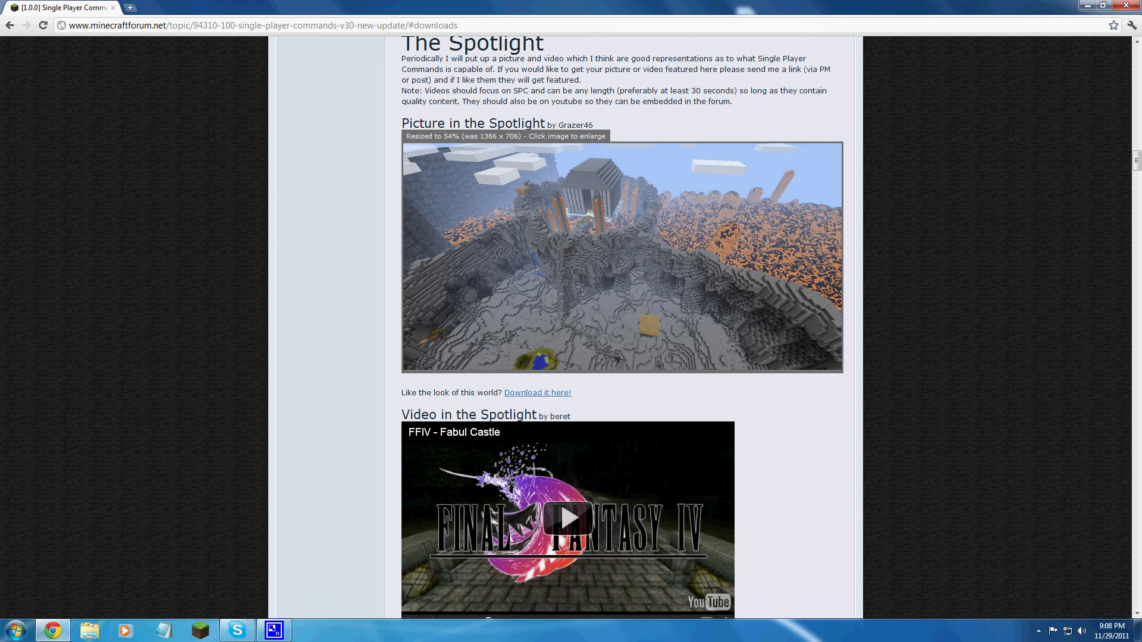
Review the mod's normal command list and the item and block code chart in the thread
scroll(571, 327, down, 6)
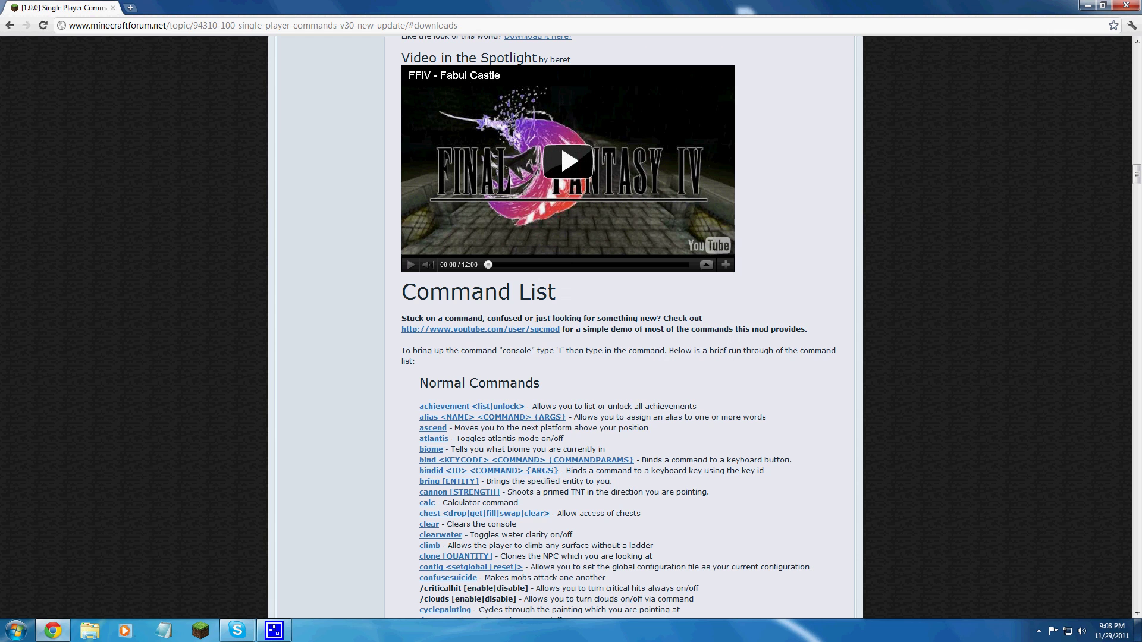
scroll(571, 327, down, 4)
scroll(571, 327, down, 2)
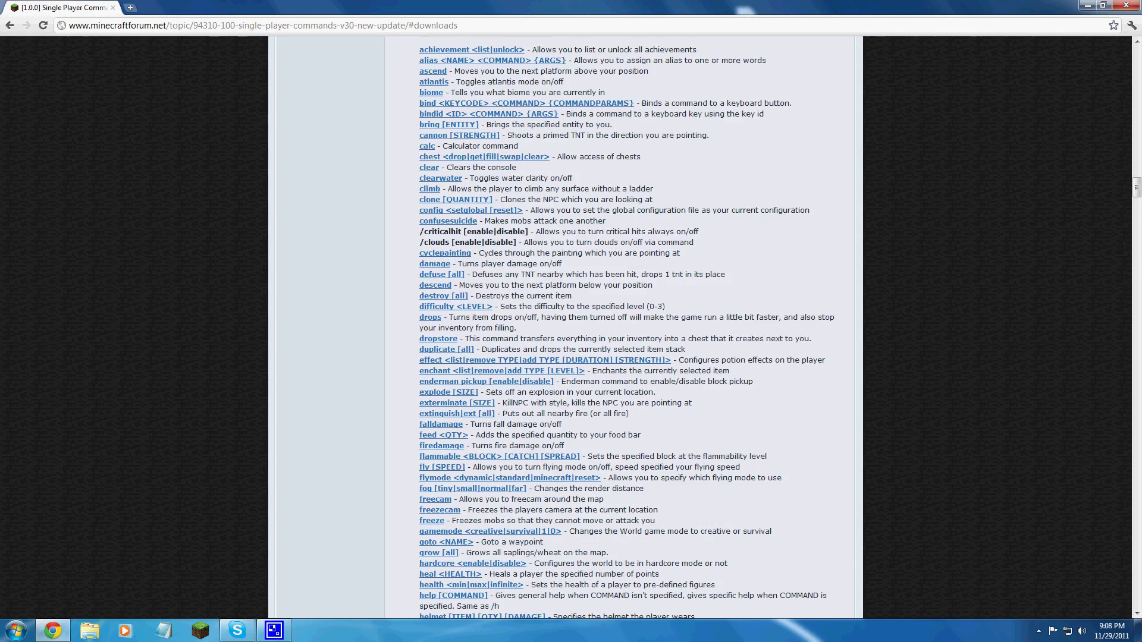
scroll(571, 327, up, 1)
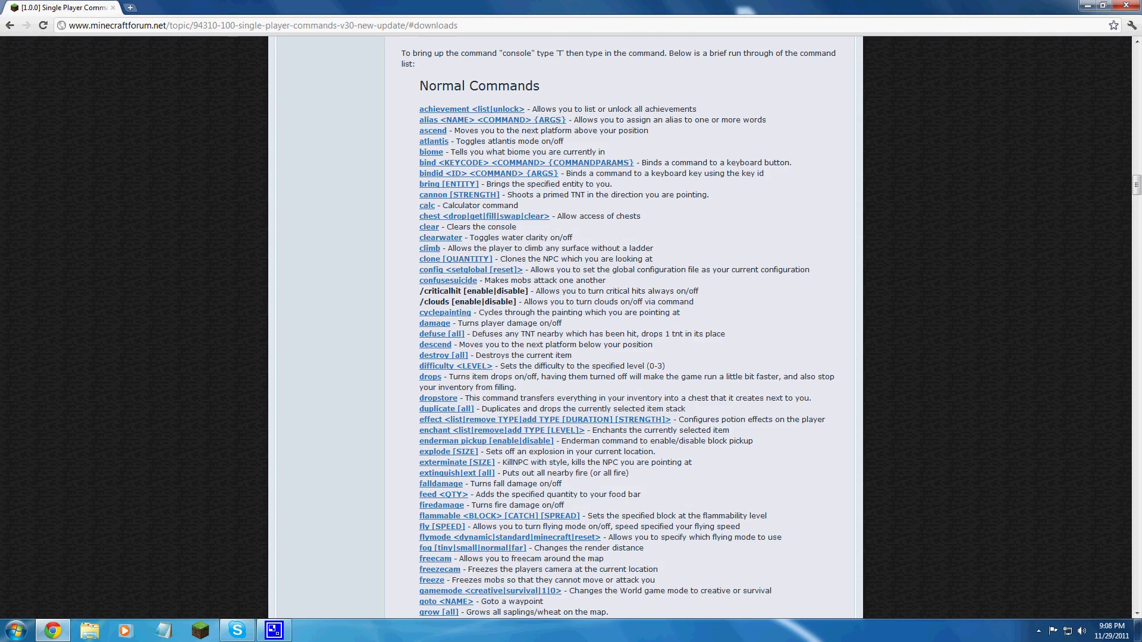
scroll(571, 327, down, 15)
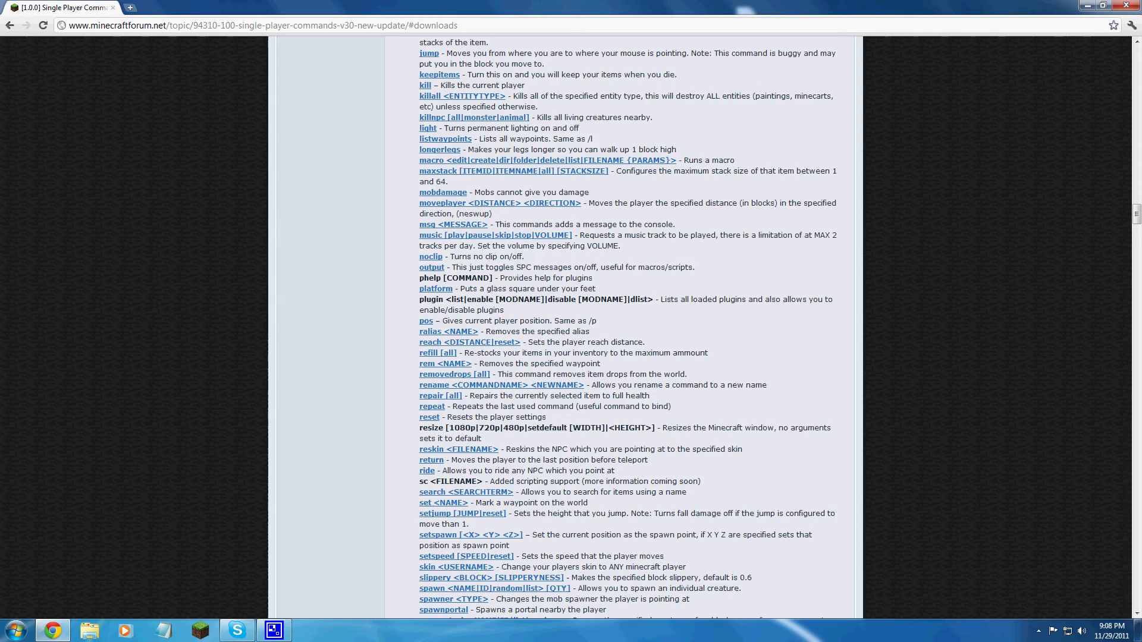
scroll(571, 327, down, 15)
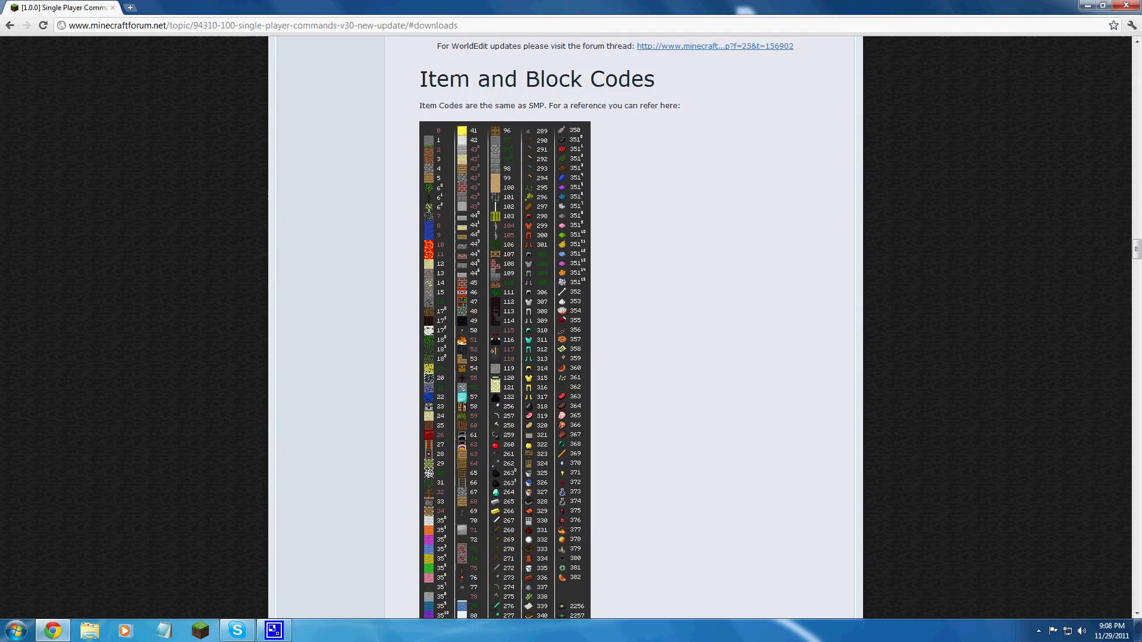
scroll(571, 327, down, 5)
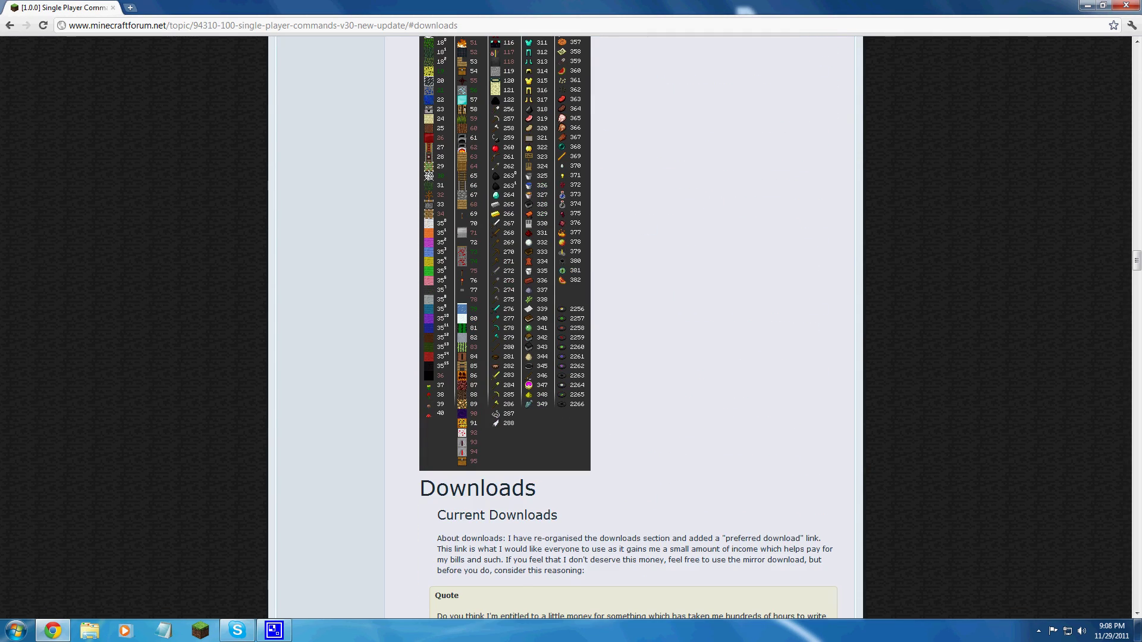
scroll(570, 327, up, 2)
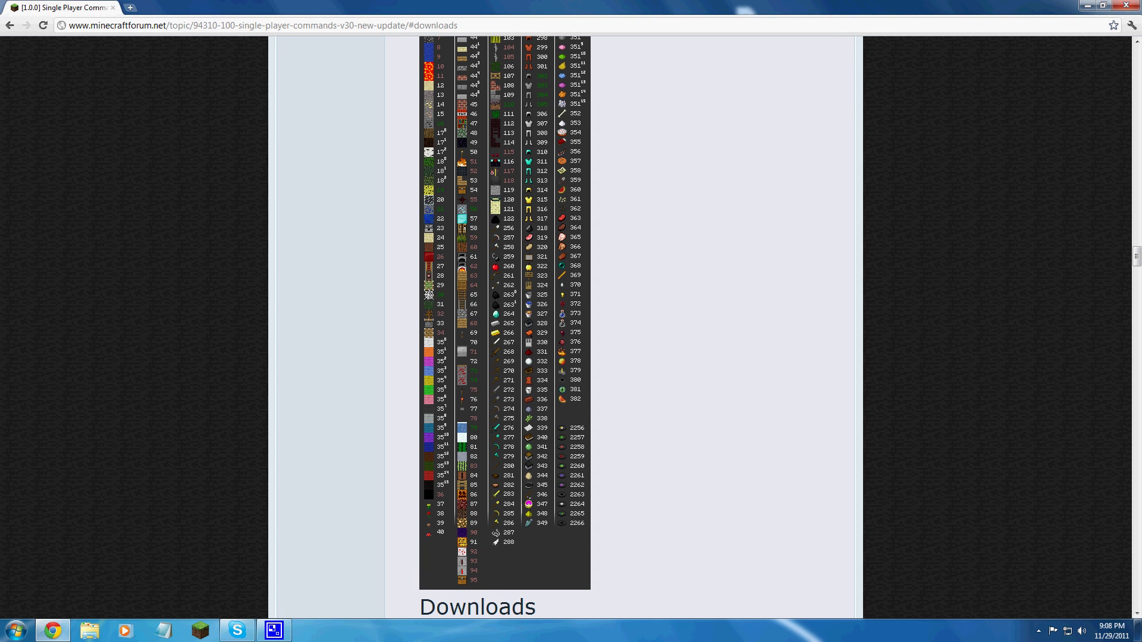
Download the V3.0 [1.0.0] Automated Installer from its preferred download link and keep the flagged jar file
scroll(627, 327, down, 8)
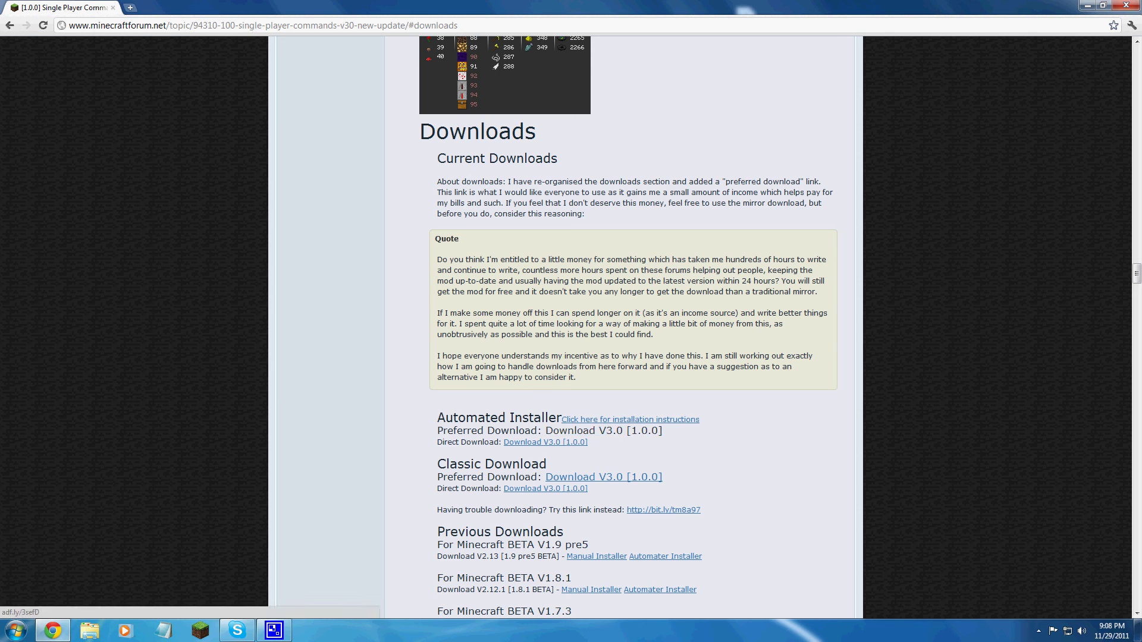
click(604, 430)
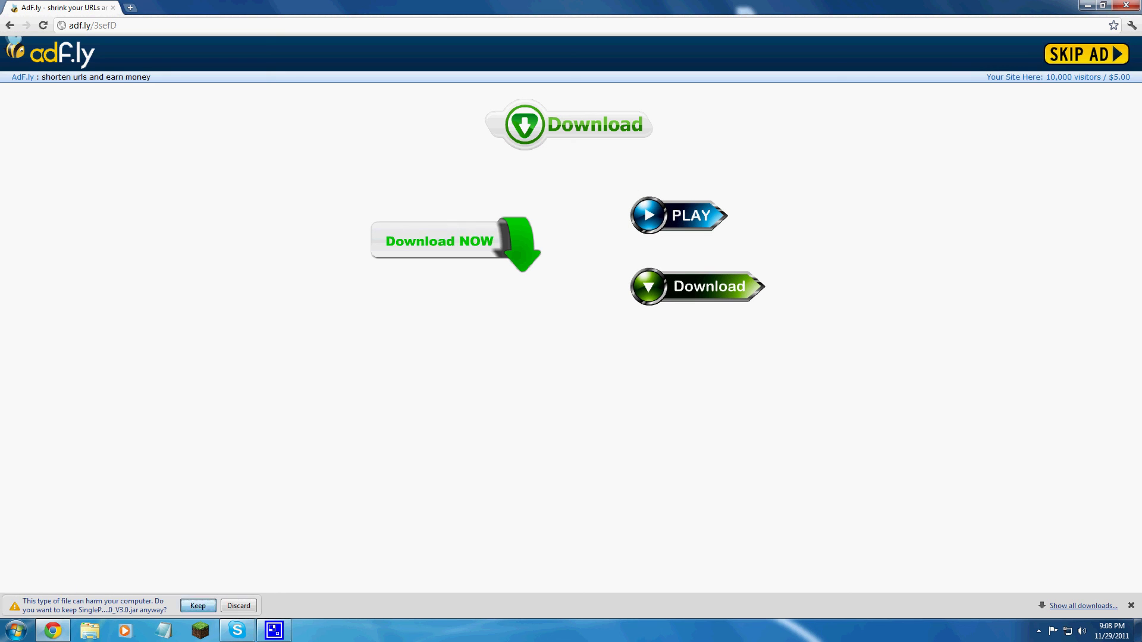
click(198, 605)
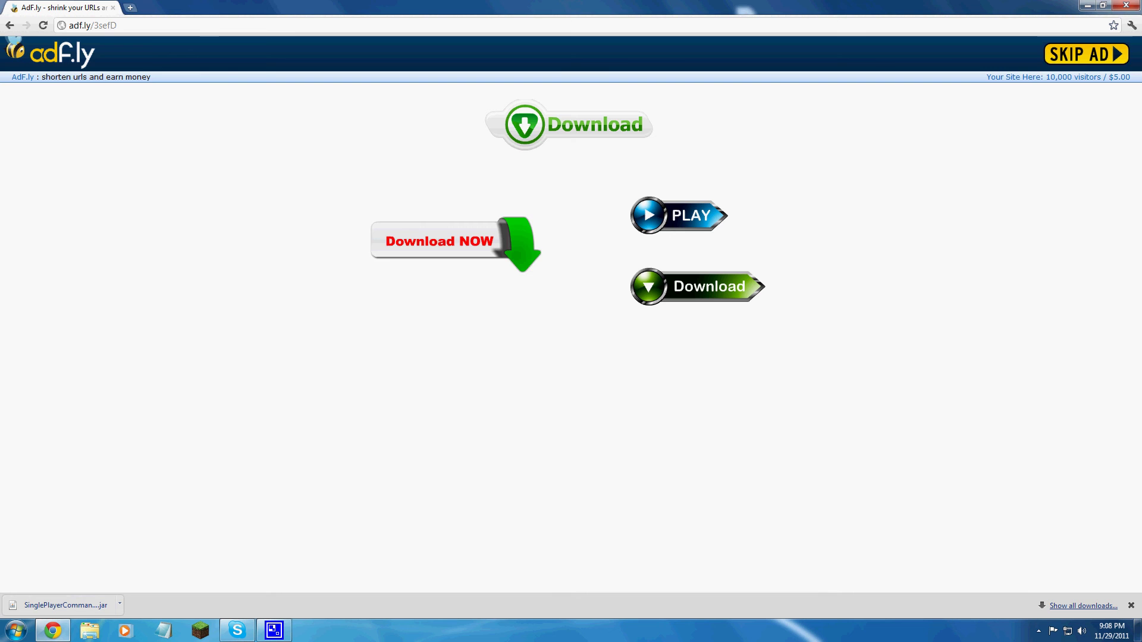
Dock the browser beside the desktop, and create and open a new folder on the desktop
key(super+Down)
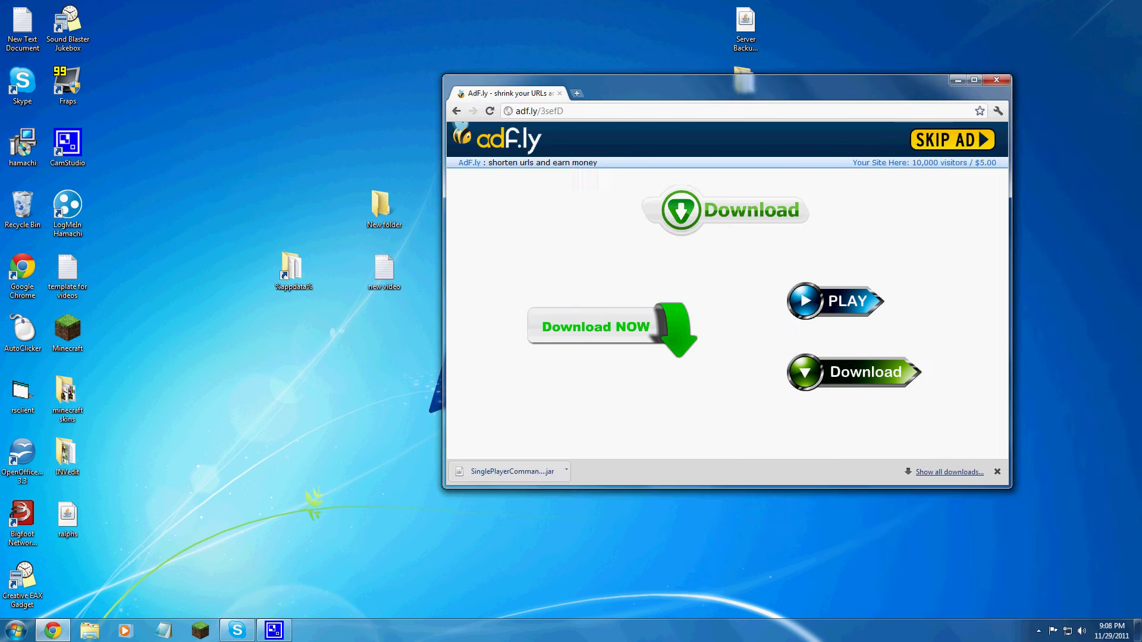
drag(726, 83, 1141, 277)
right_click(452, 274)
mouse_move(517, 387)
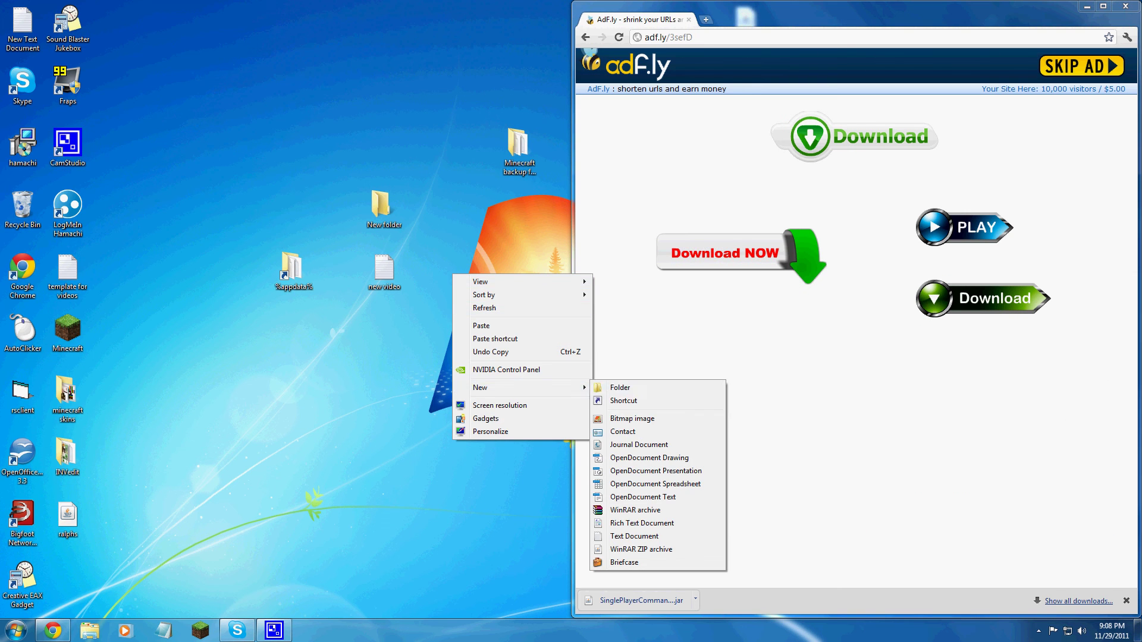
click(619, 387)
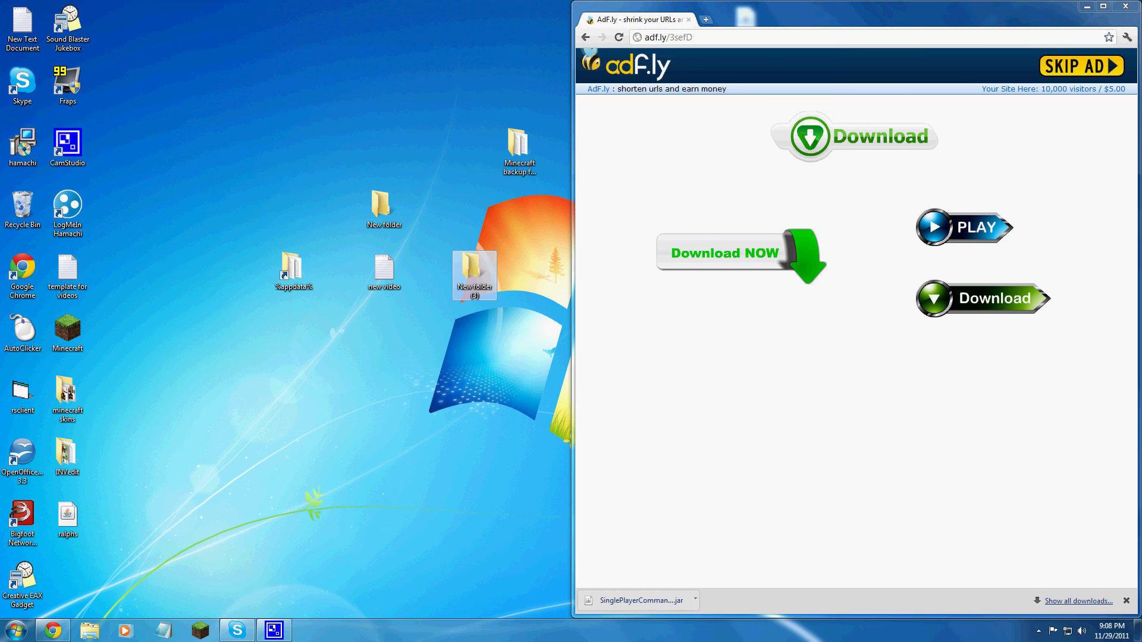
key(Return)
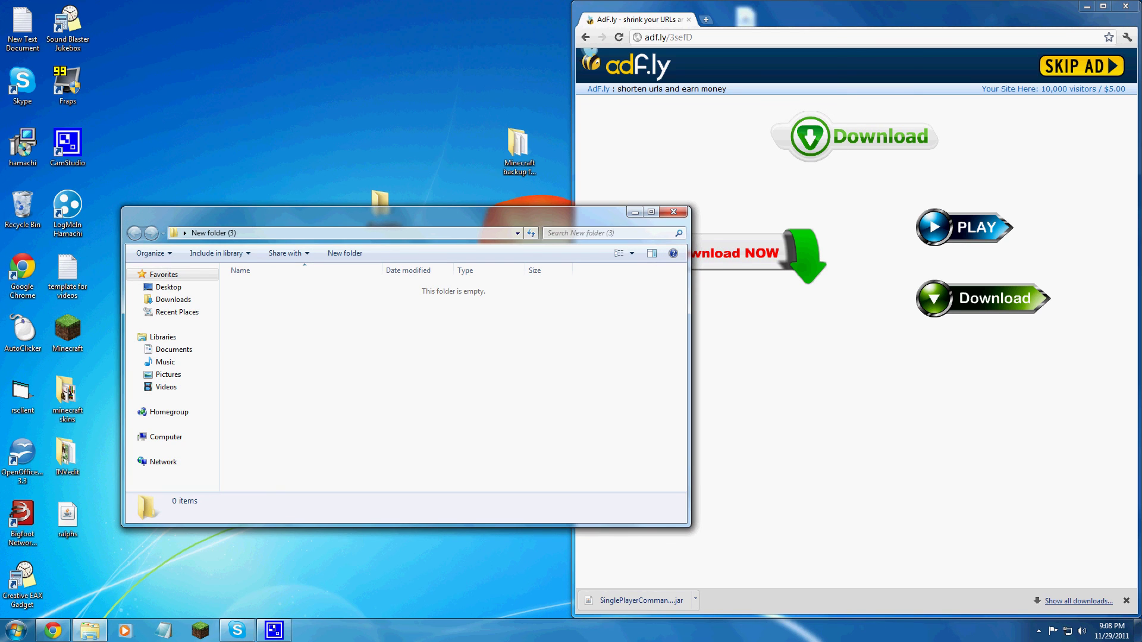
Place the downloaded Single Player Commands jar in the new desktop folder and close the browser
drag(641, 600, 453, 357)
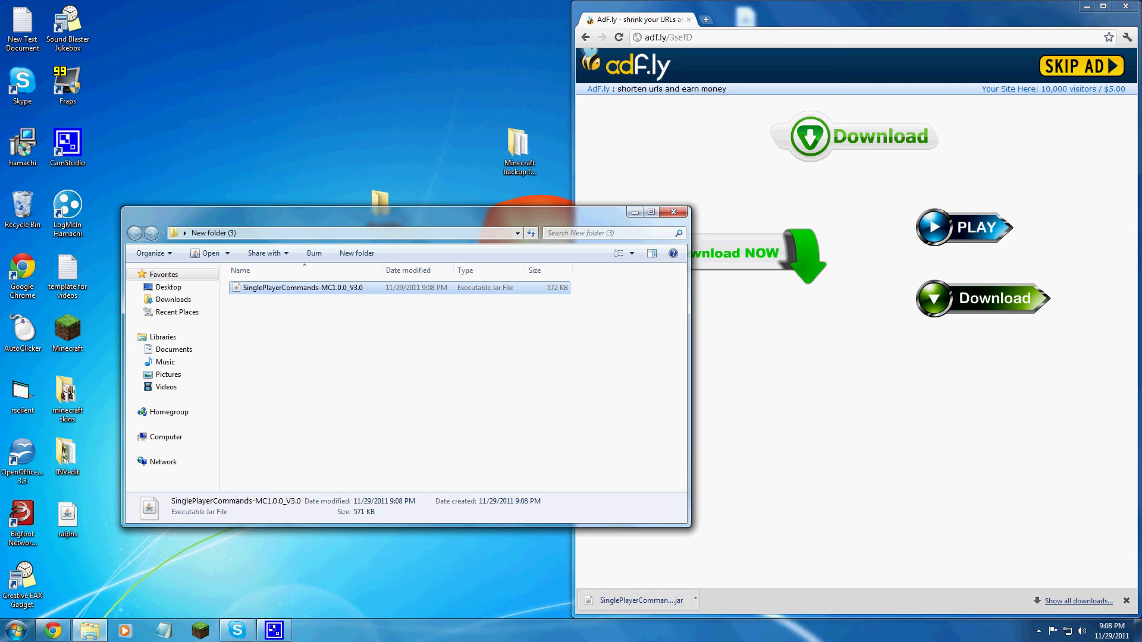
click(1125, 6)
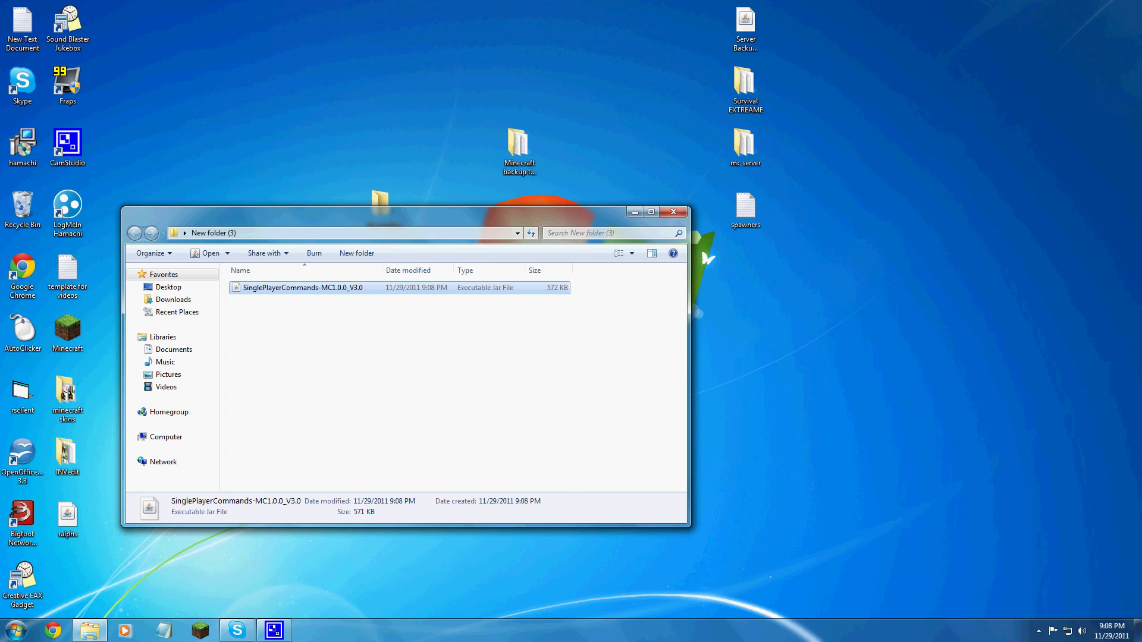
Maximize the folder window and run SinglePlayerCommands-MC1.0.0_V3.0, moving its installer to the middle of the screen
key(super+Up)
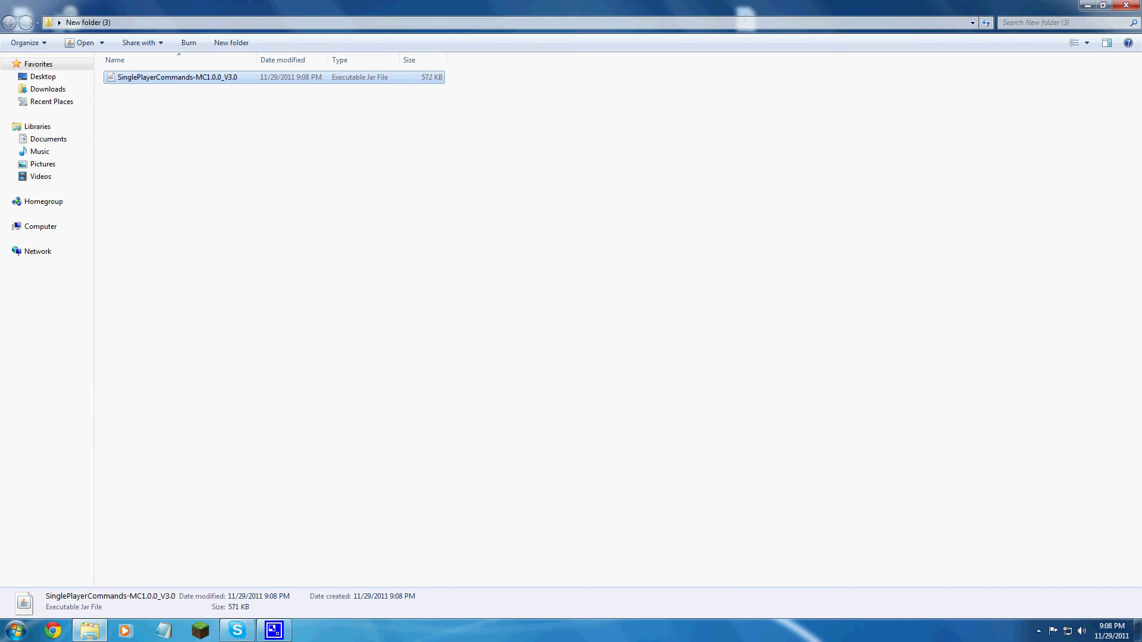
key(Return)
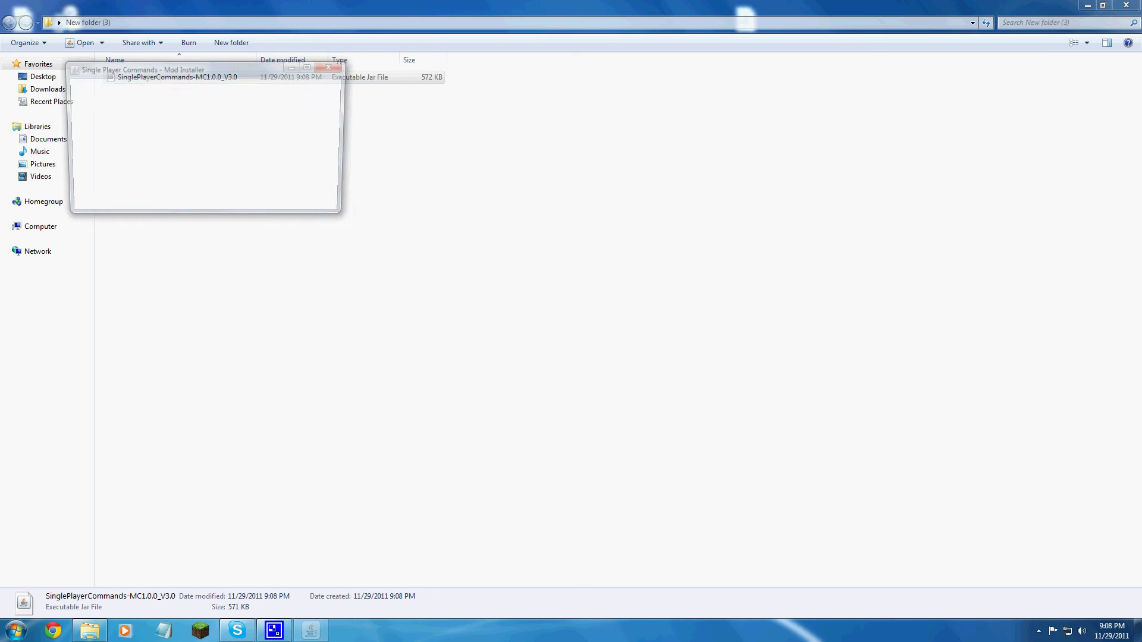
drag(202, 68, 497, 180)
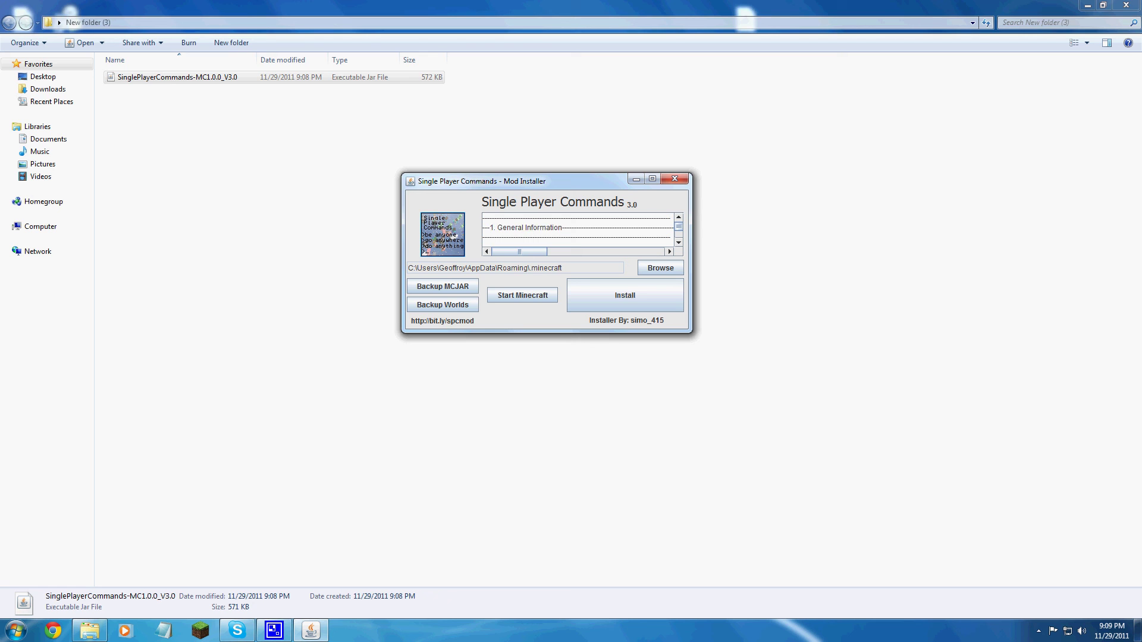
Choose the .minecraft folder in Roaming as the install location and install the Single Player Commands mod
scroll(577, 229, up, 3)
click(660, 267)
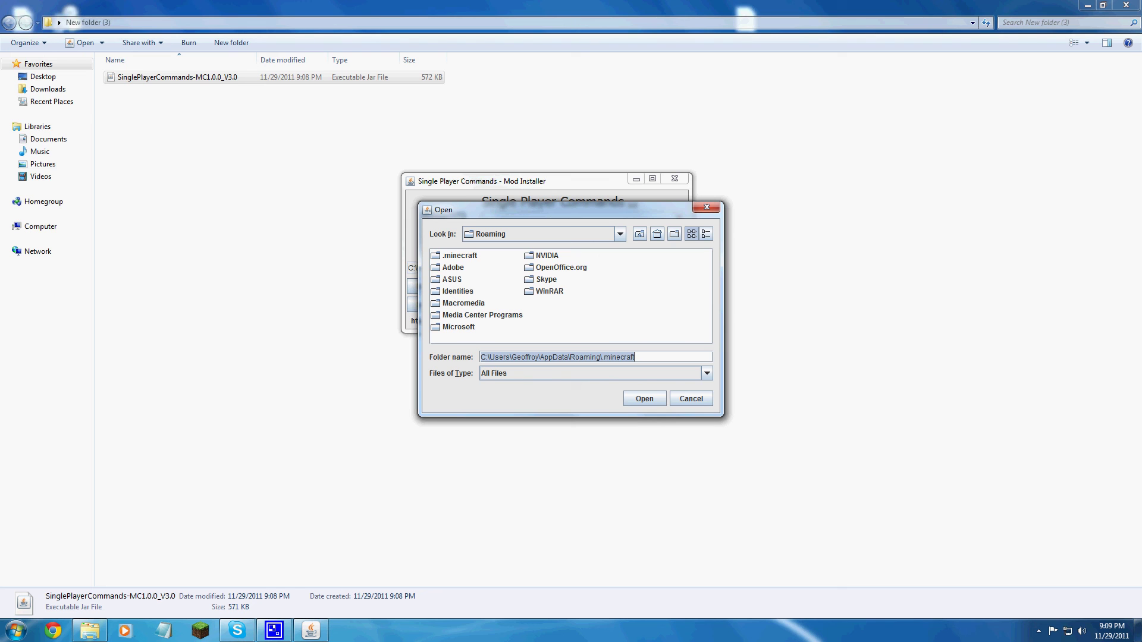
click(644, 398)
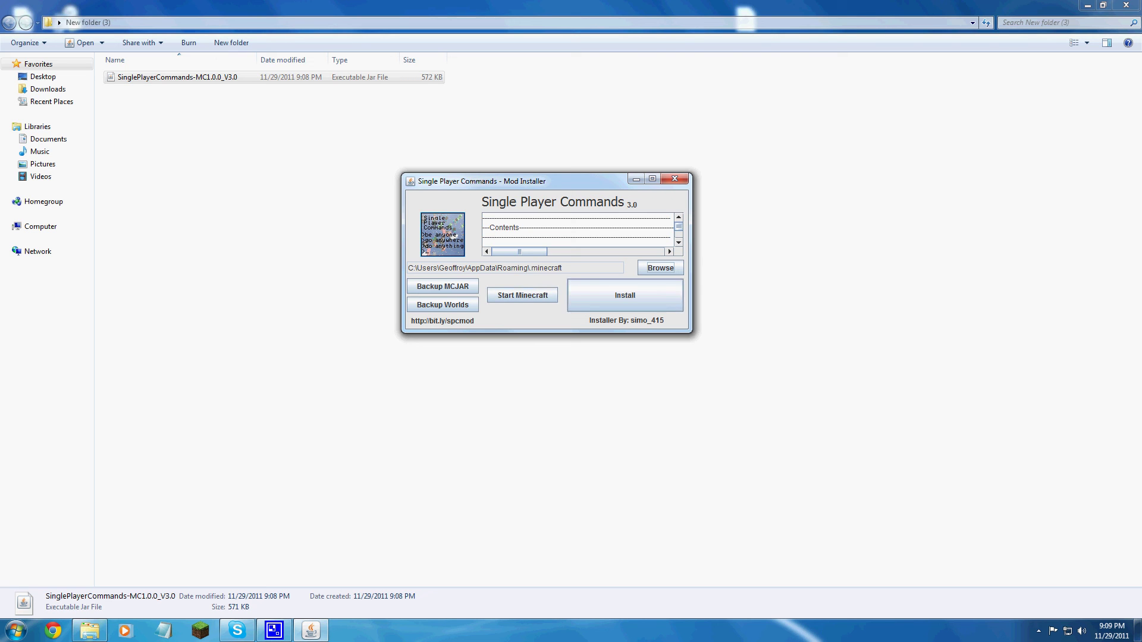
click(625, 295)
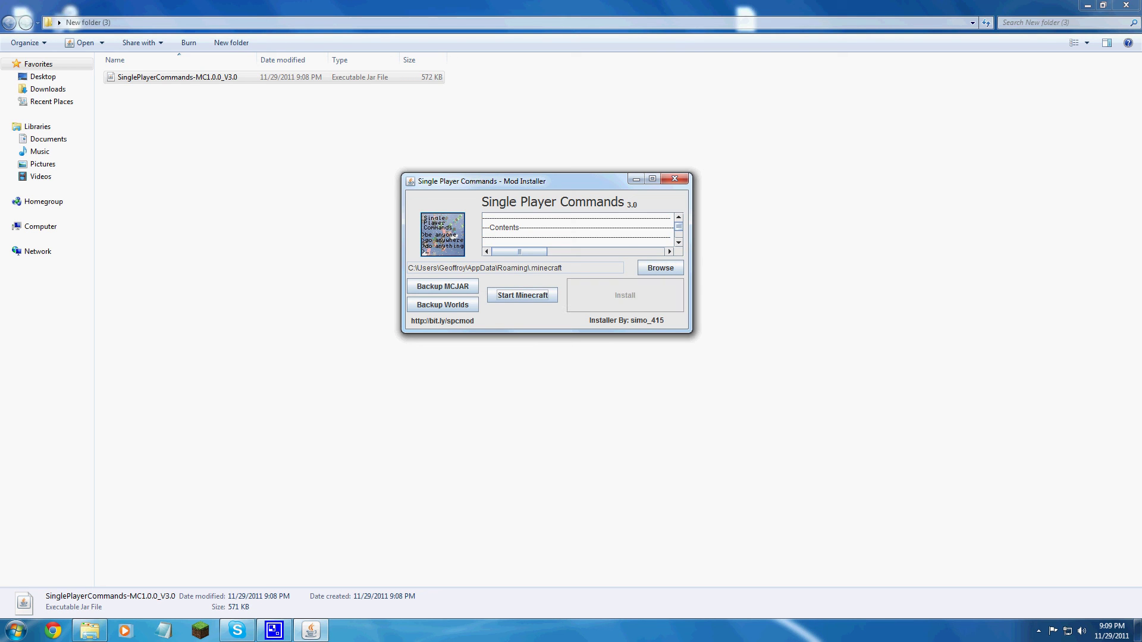
key(Return)
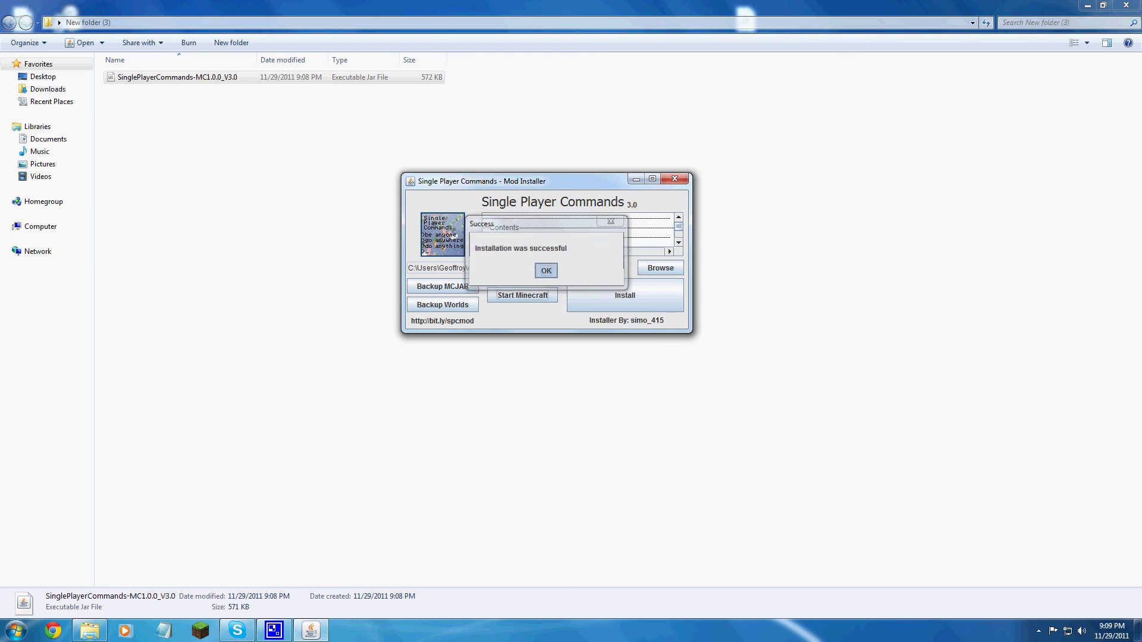
Start Minecraft in a maximized window and create a singleplayer world named New World in Survival mode
key(Return)
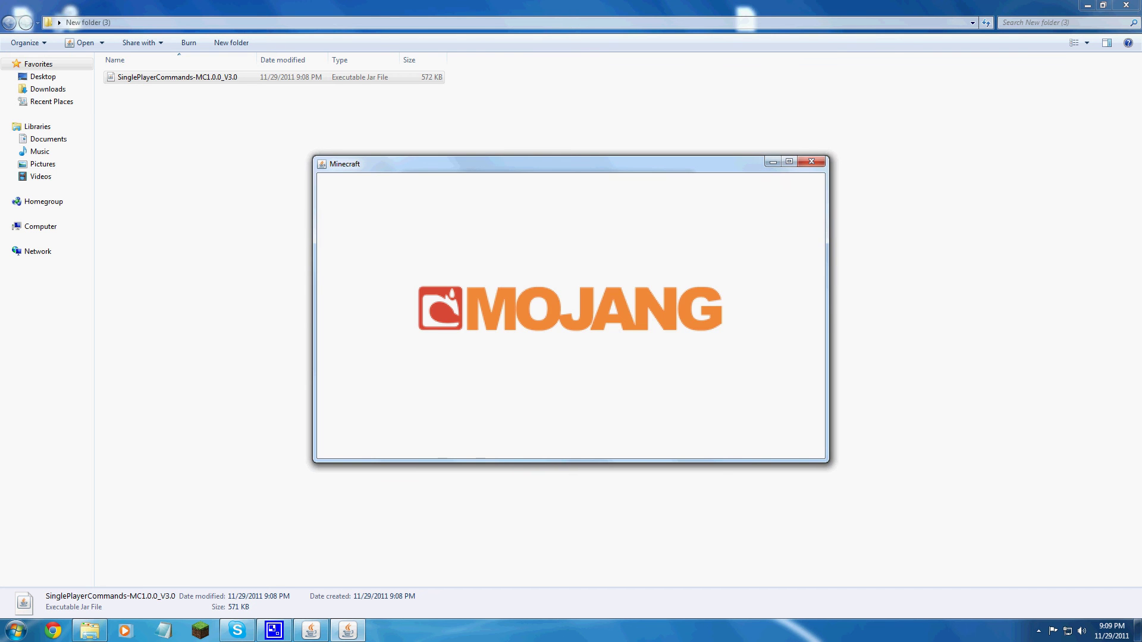
click(788, 161)
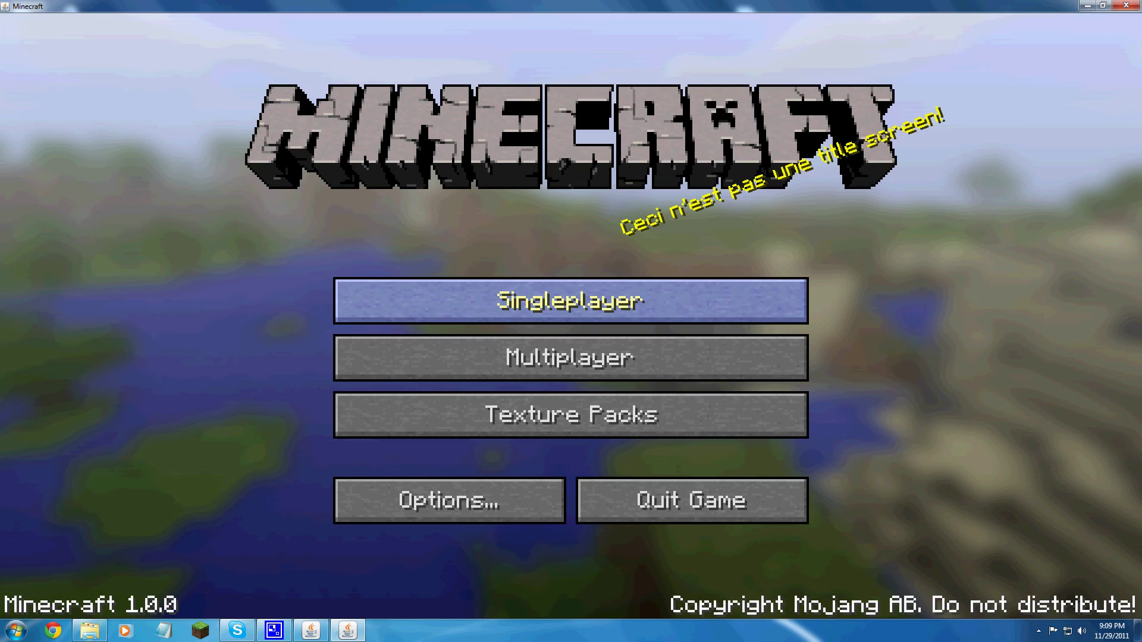
click(569, 301)
click(758, 519)
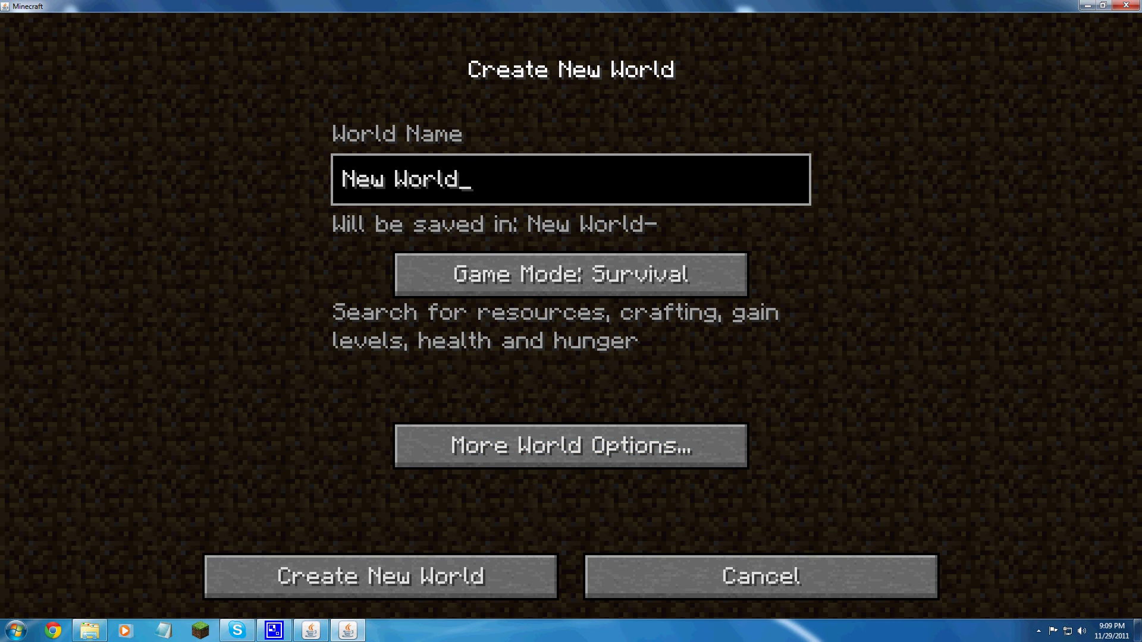
key(Return)
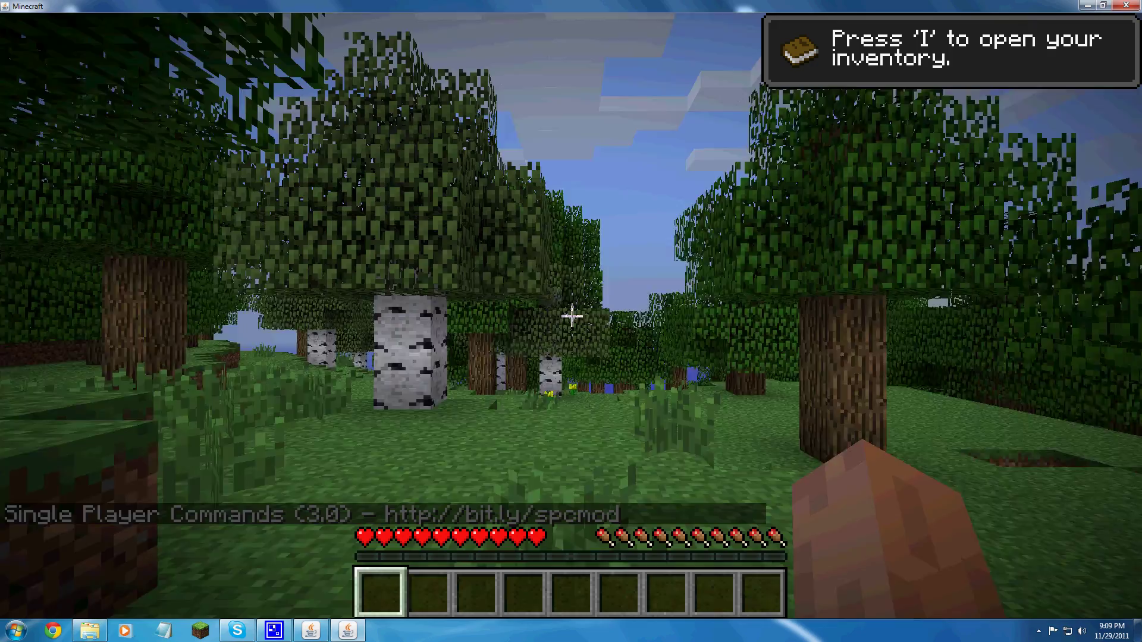
Walk forward through the forest in the new world
key(w)
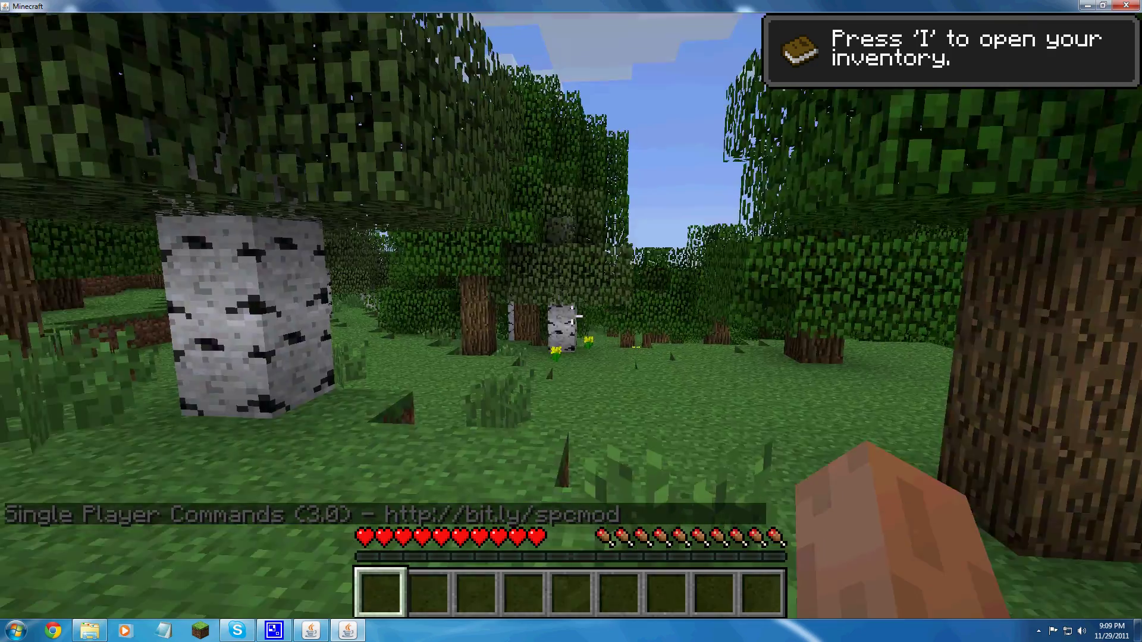
key(w)
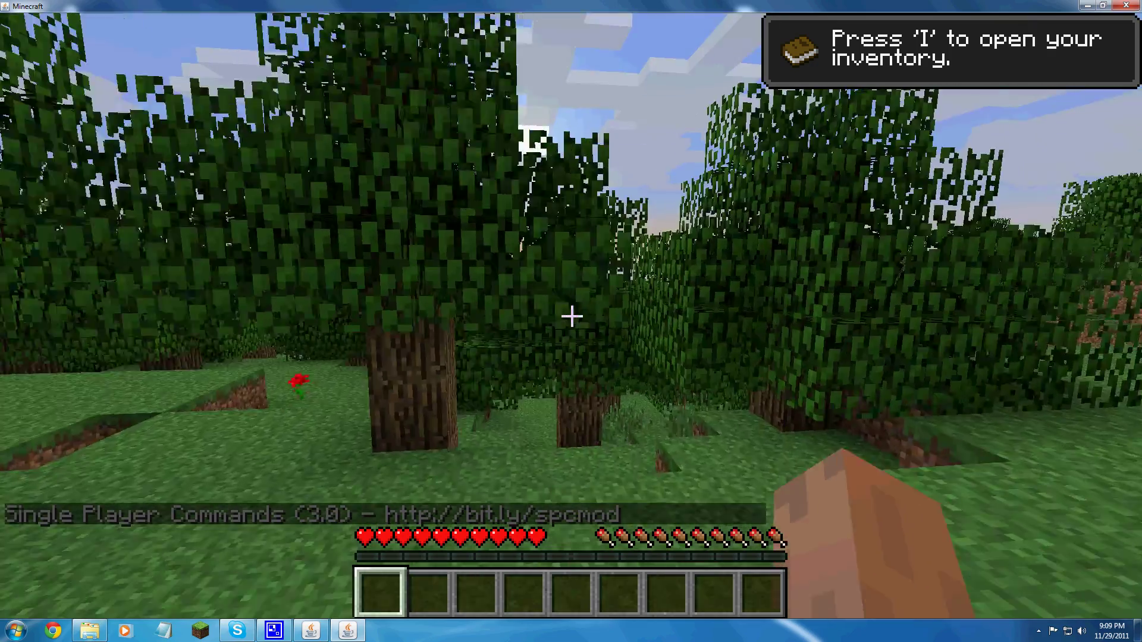
Turn on flying with the fly command and rise high above the forest
key(slash)
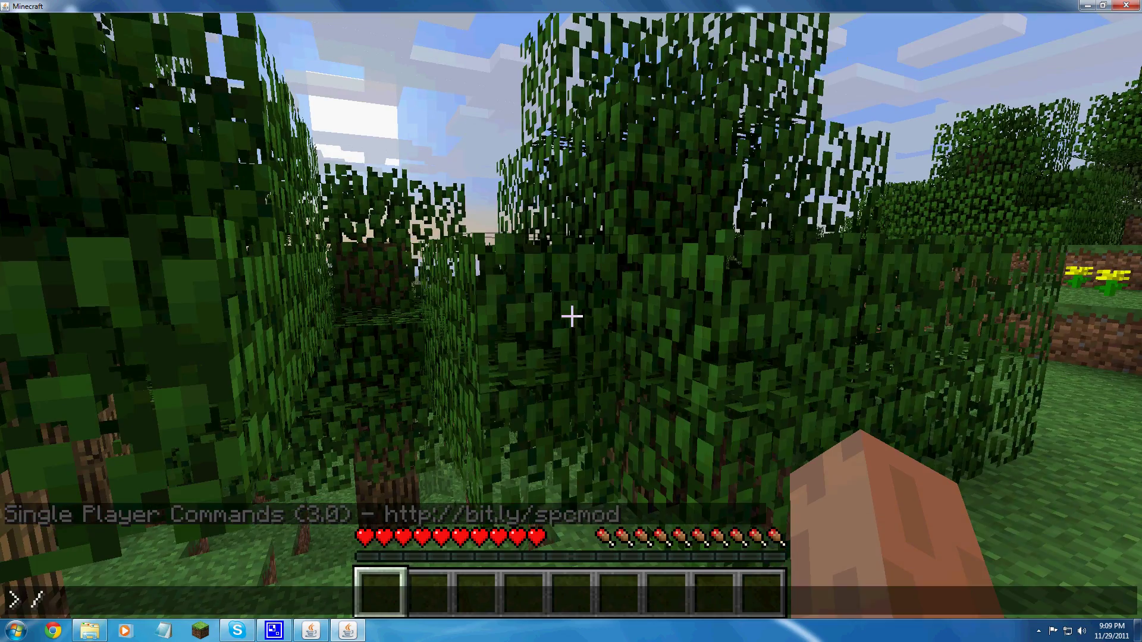
key(Return)
key(space)
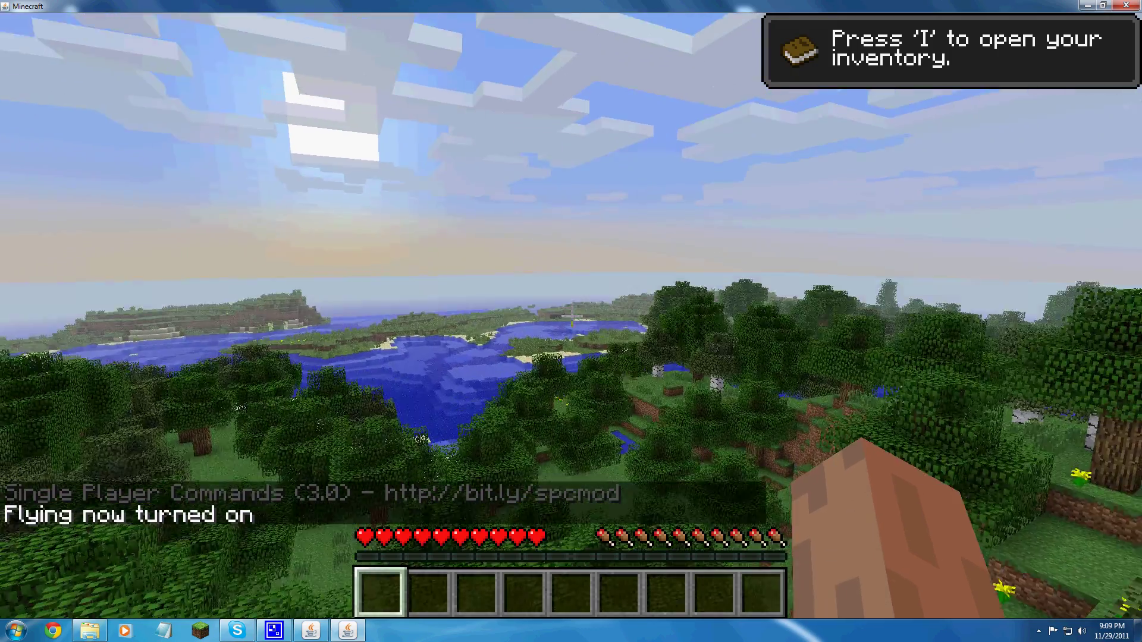
key(space)
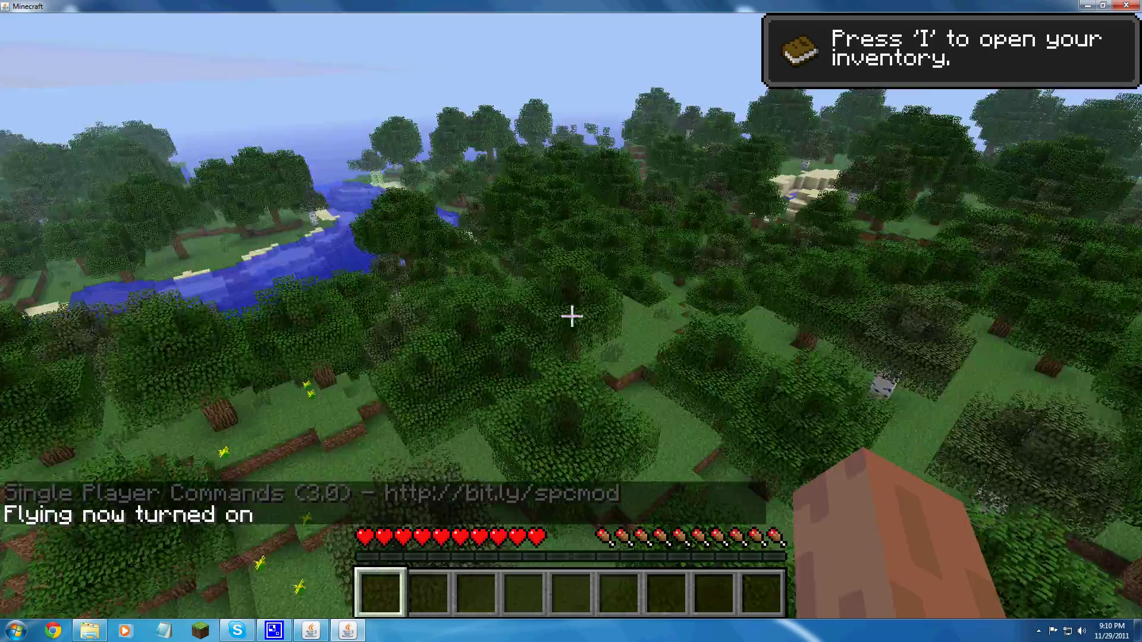
key(space)
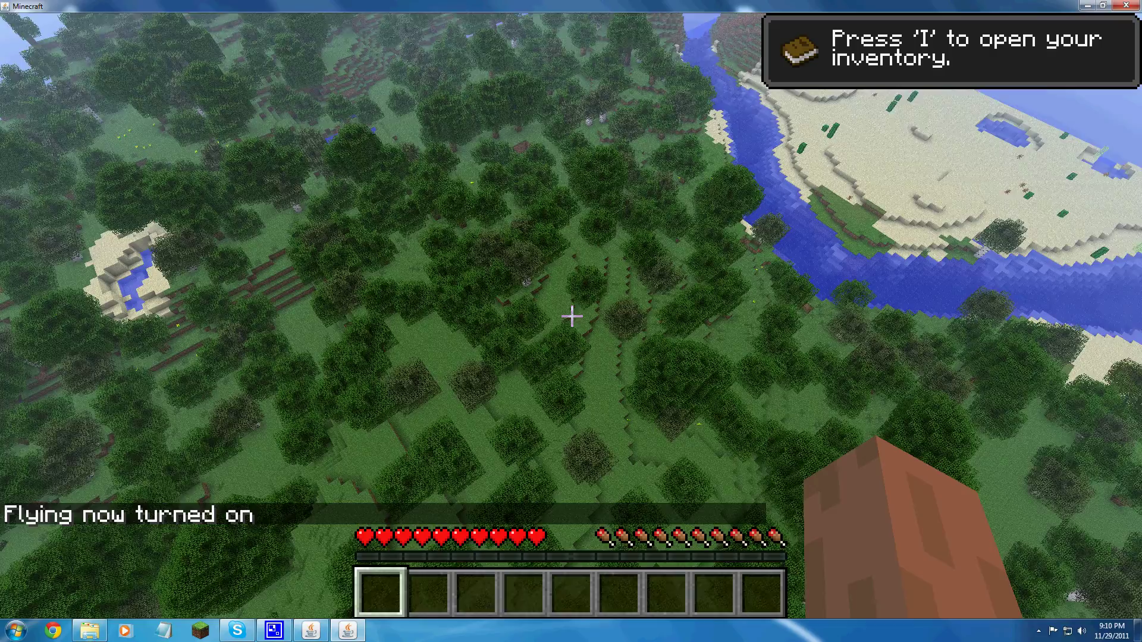
Run /help to list the available Single Player Commands
text(t)
text(/soa)
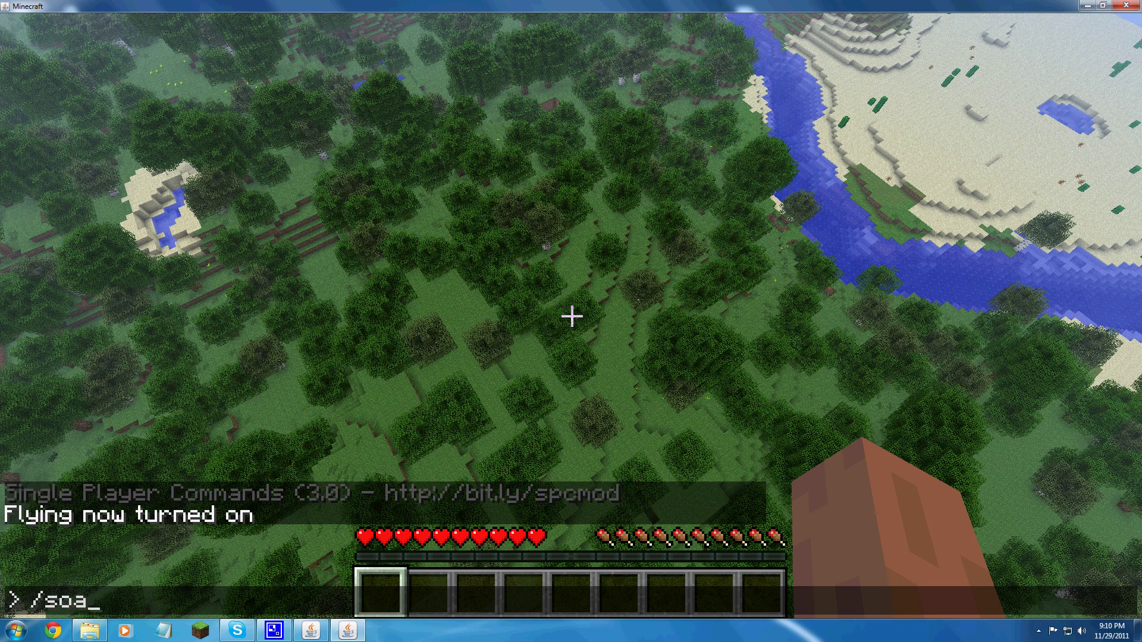
key(BackSpace)
key(BackSpace)
key(BackSpace)
text(help)
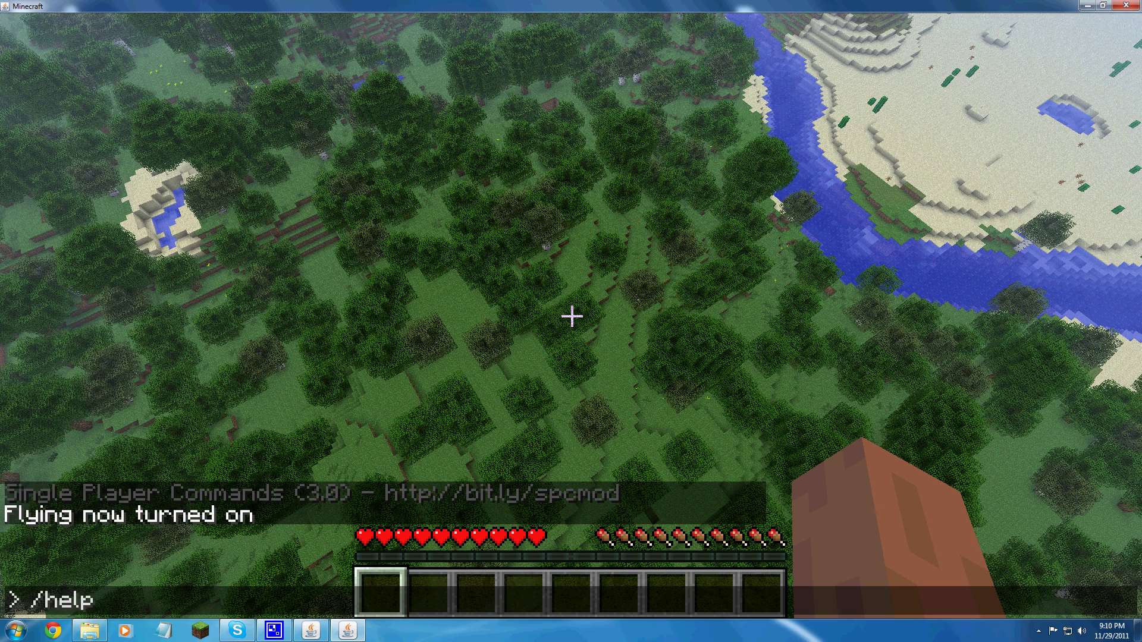
key(Return)
Run /worldedit to show the WorldEdit version and usage
key(t)
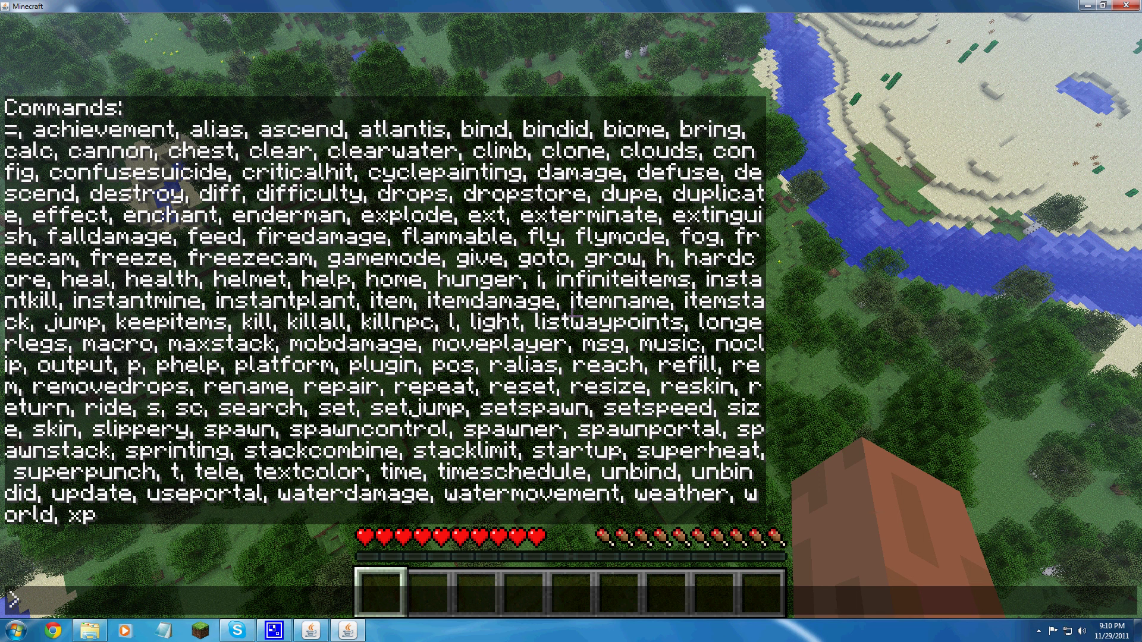
text(/worlf)
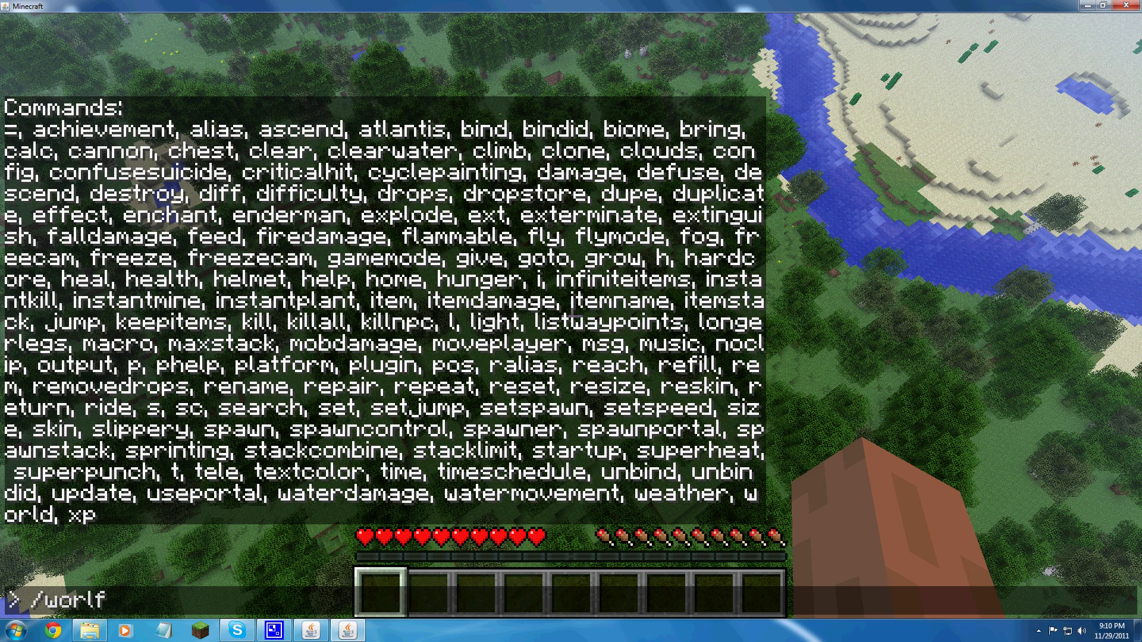
key(BackSpace)
text(dedi)
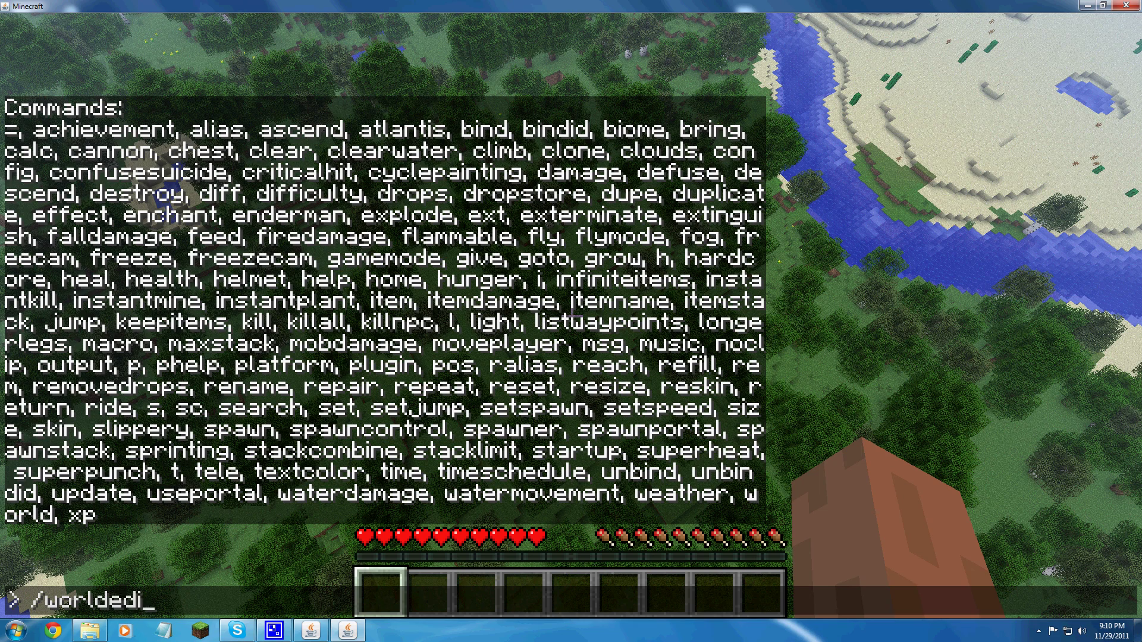
text(t)
key(Return)
Get the WorldEdit selection axe with the //wand command
key(slash)
text(//)
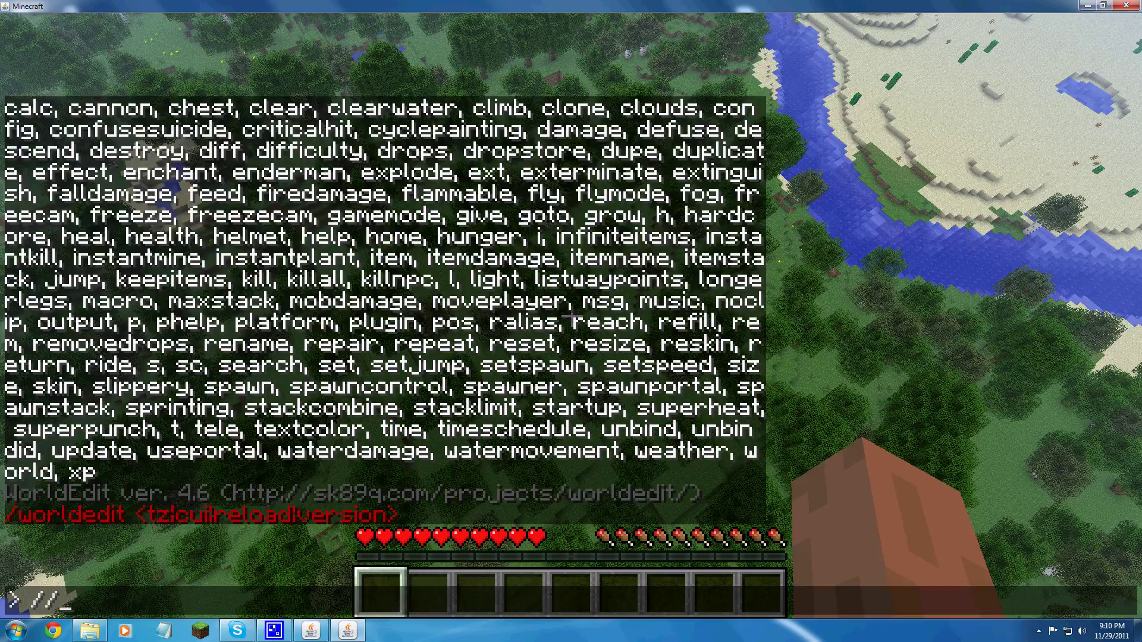
text(wand)
key(Return)
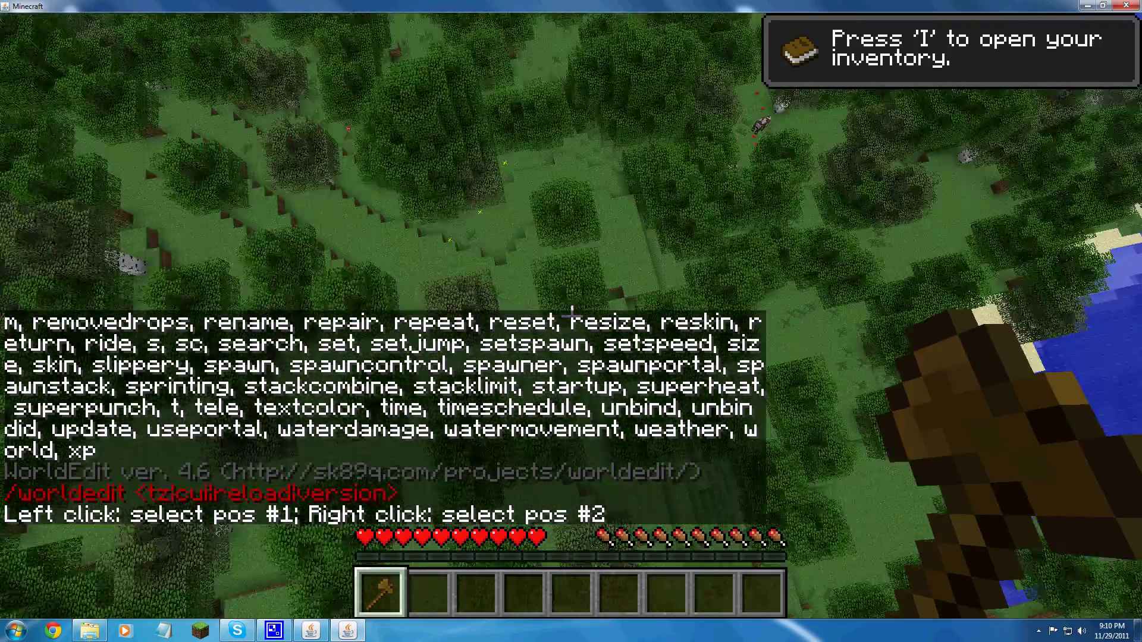
Mark two positions in the forest with the wand, the first at about (81, 75, 240), and fill the region using //set tnt
key(w)
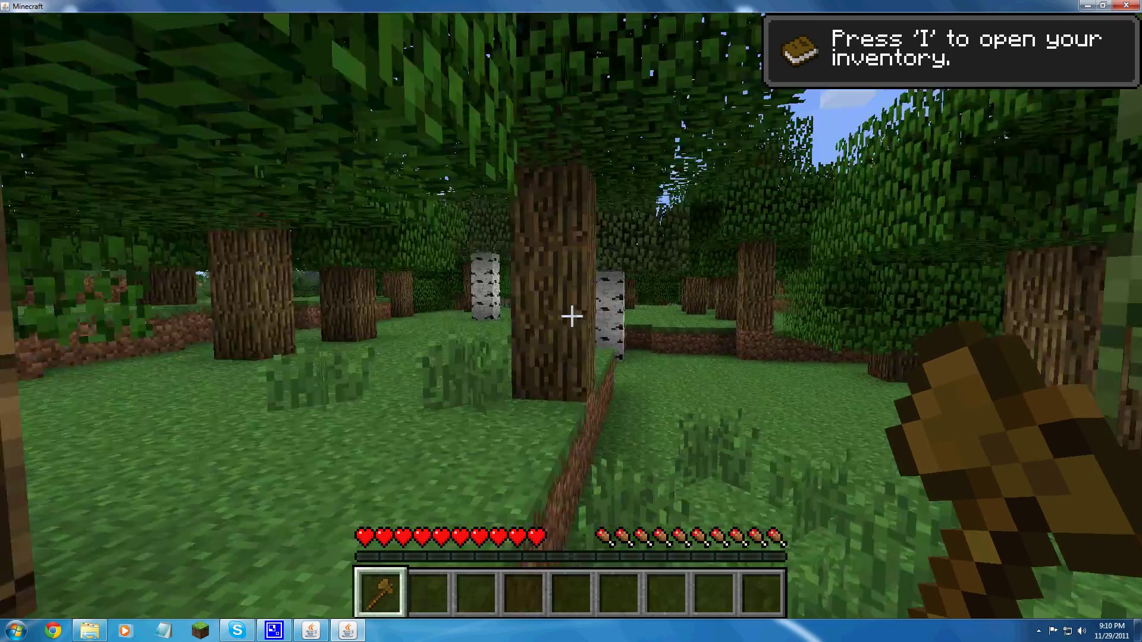
click(571, 316)
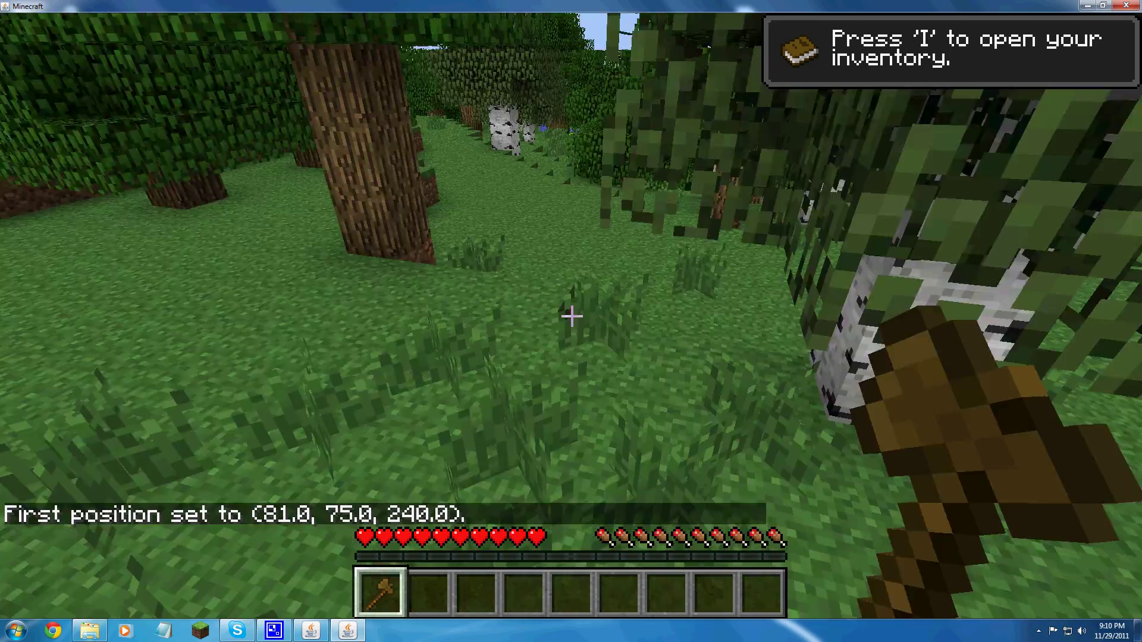
key(w)
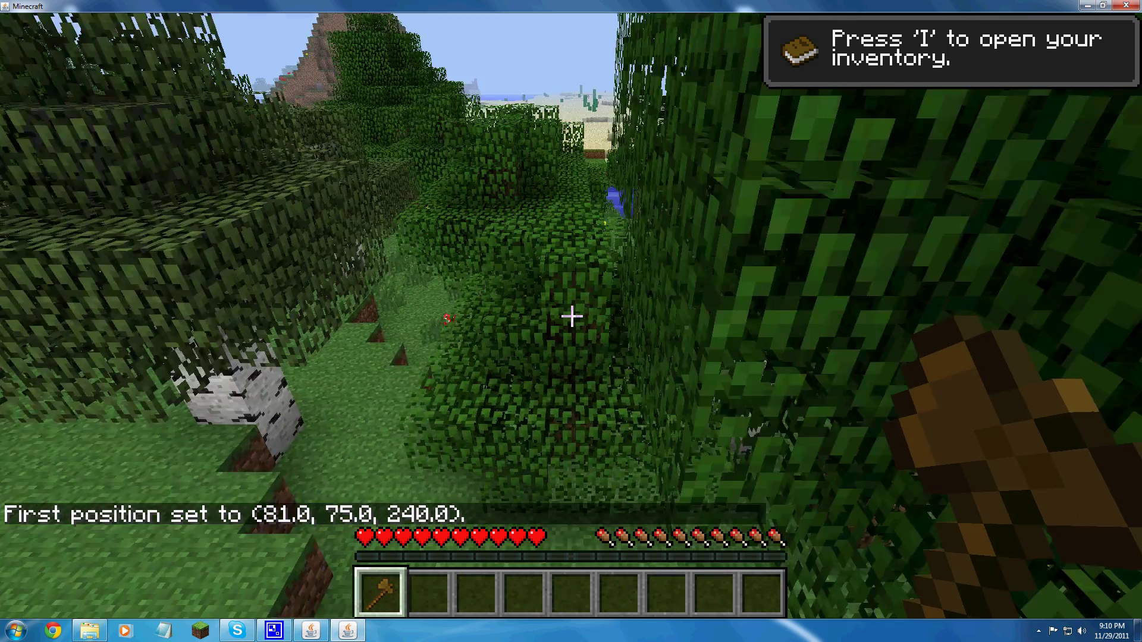
right_click(571, 316)
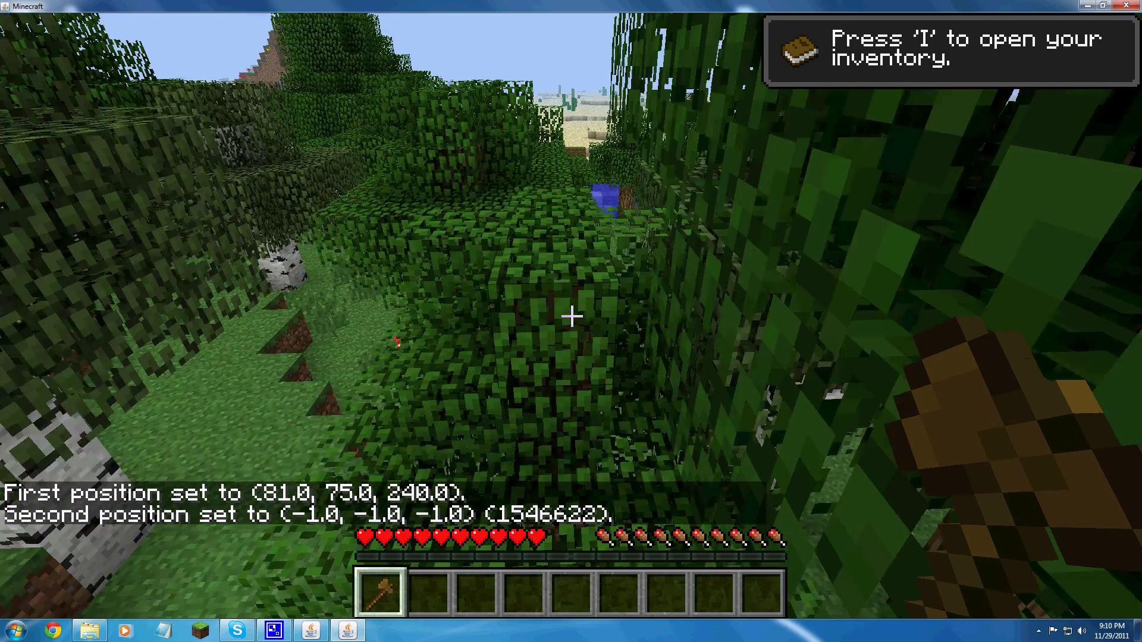
key(t)
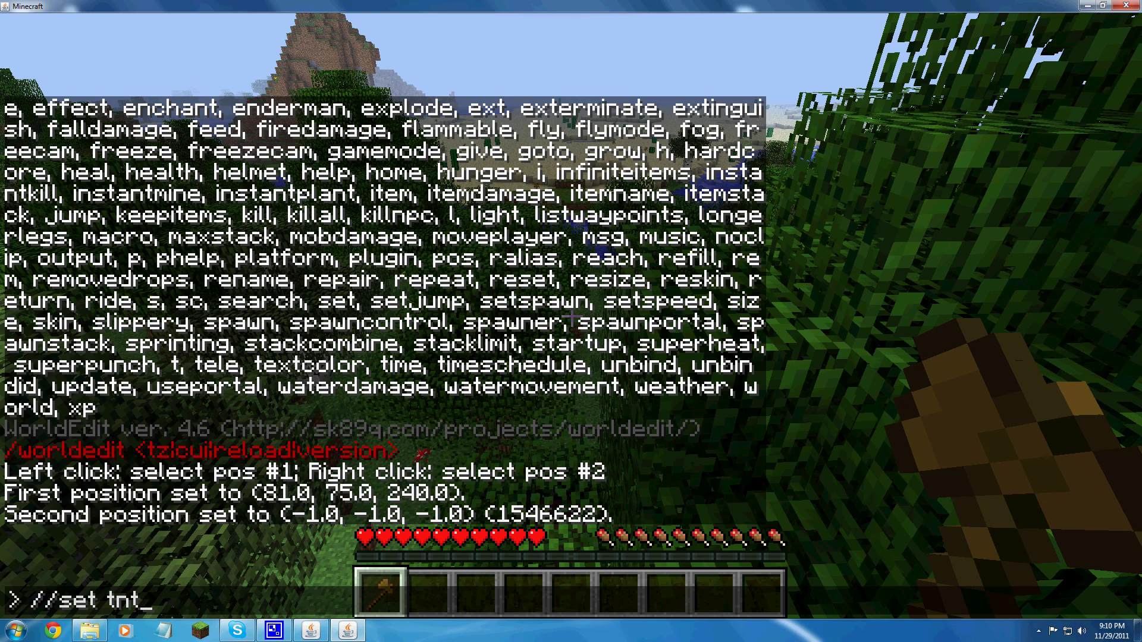
key(Return)
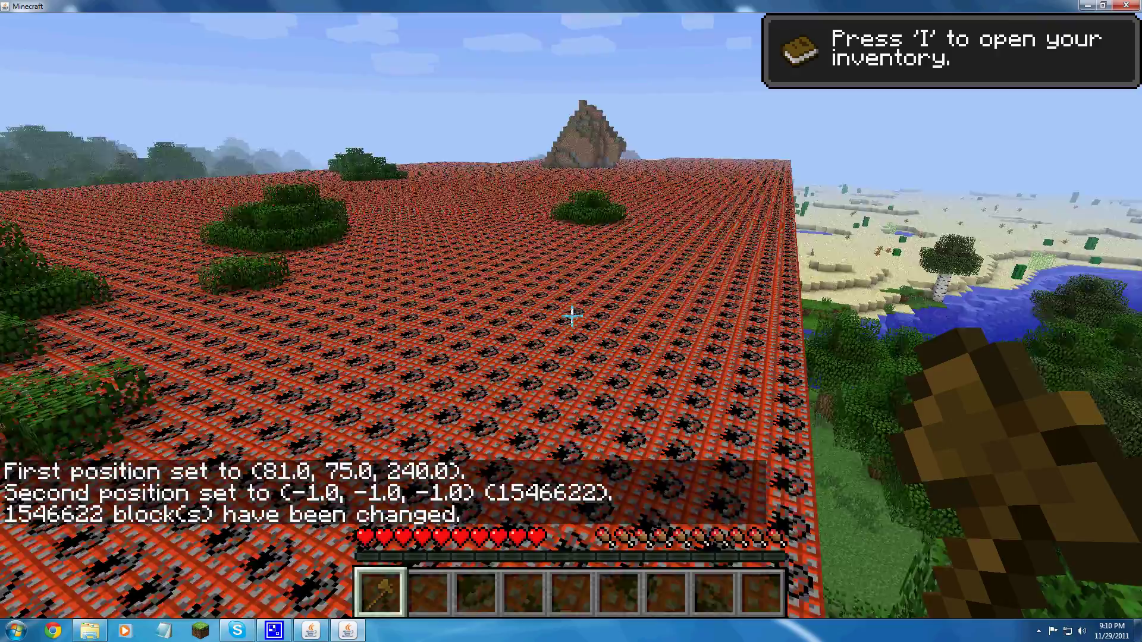
Fly over the TNT-filled area to view it from above and open the inventory
key(w)
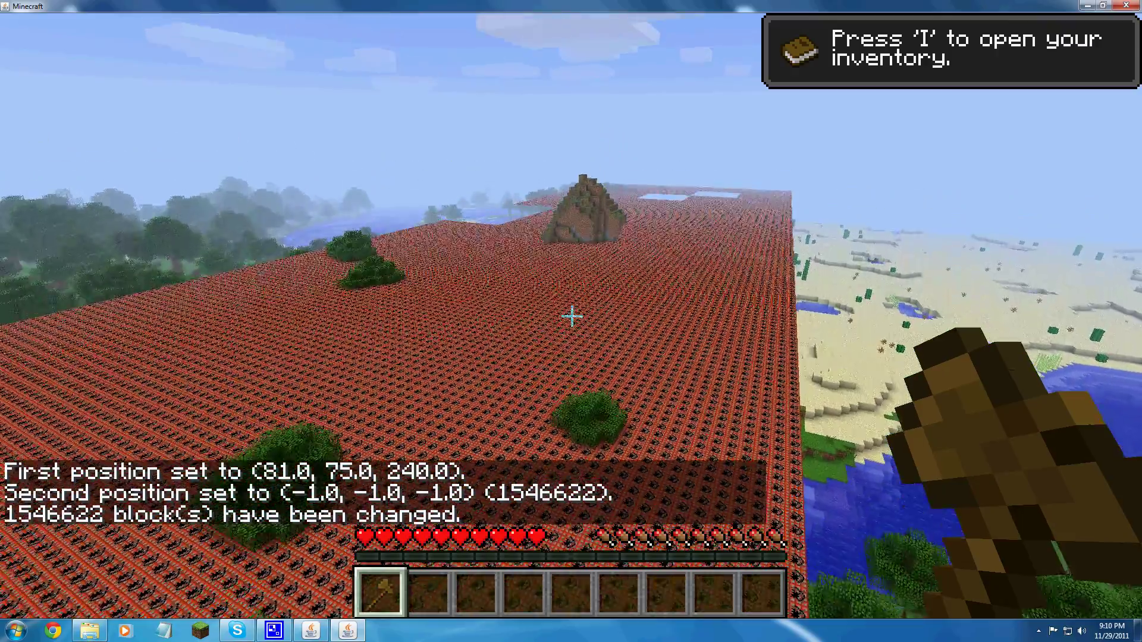
key(w)
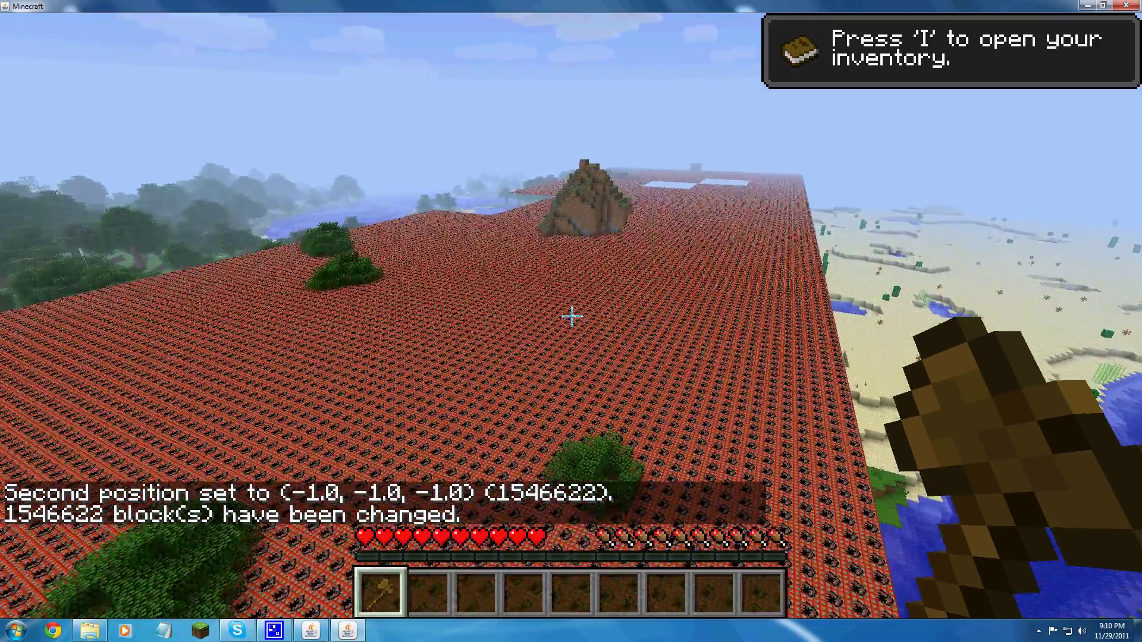
key(w)
key(space)
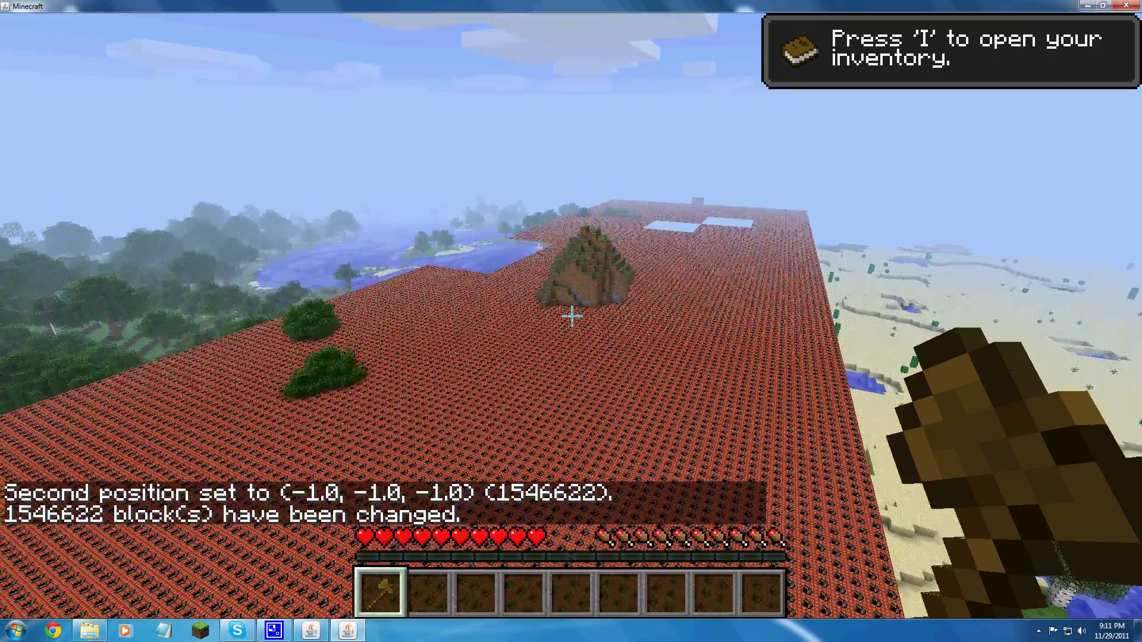
key(space)
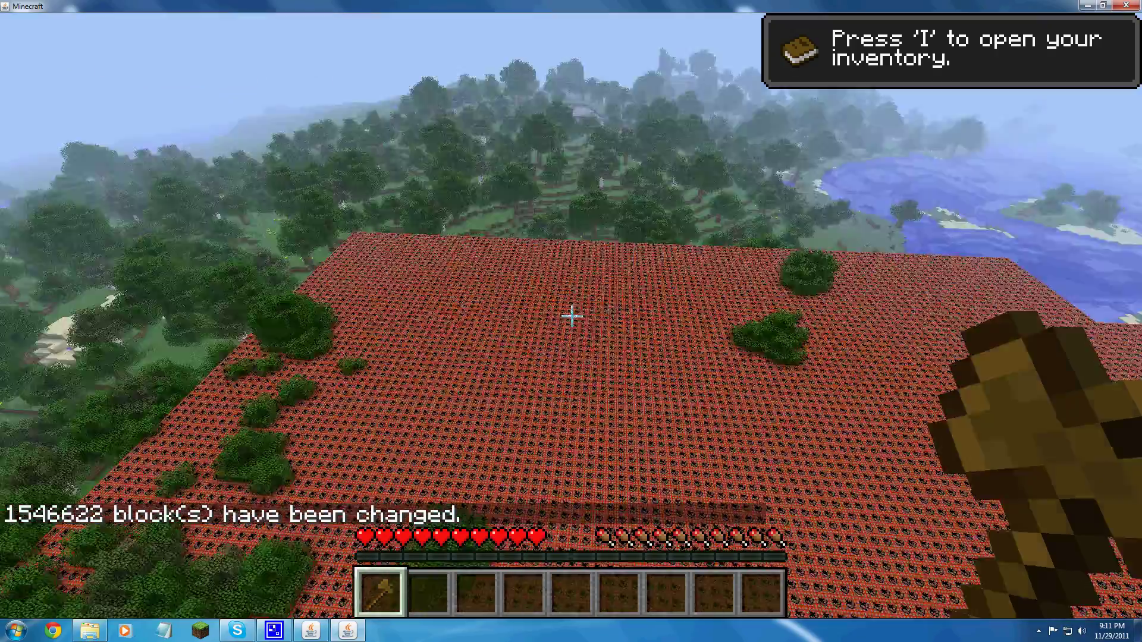
key(w)
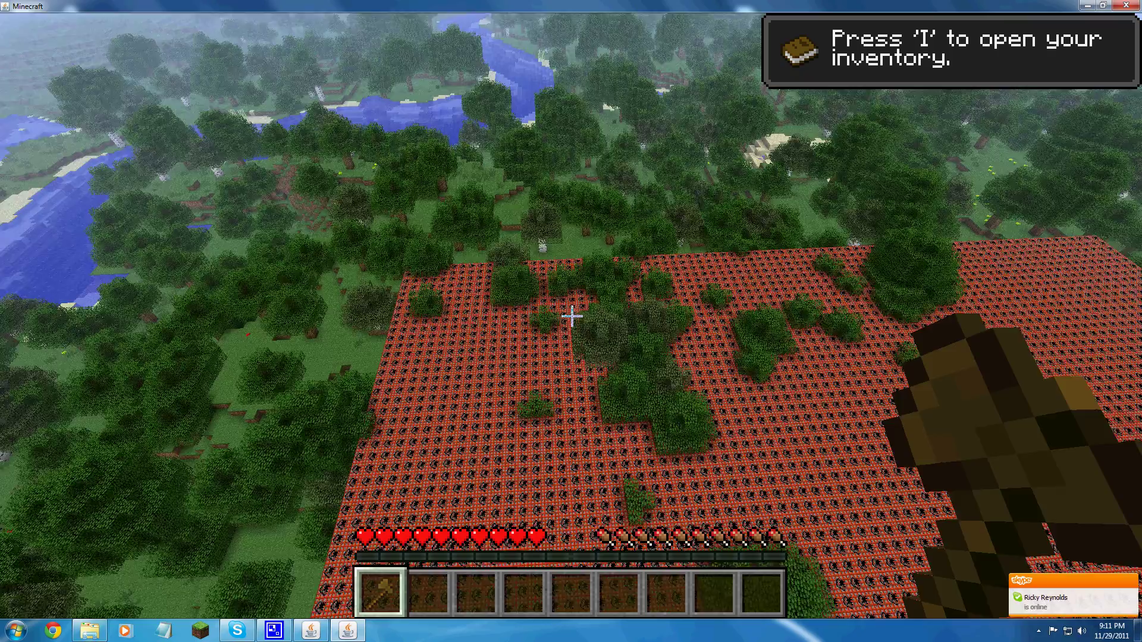
key(w)
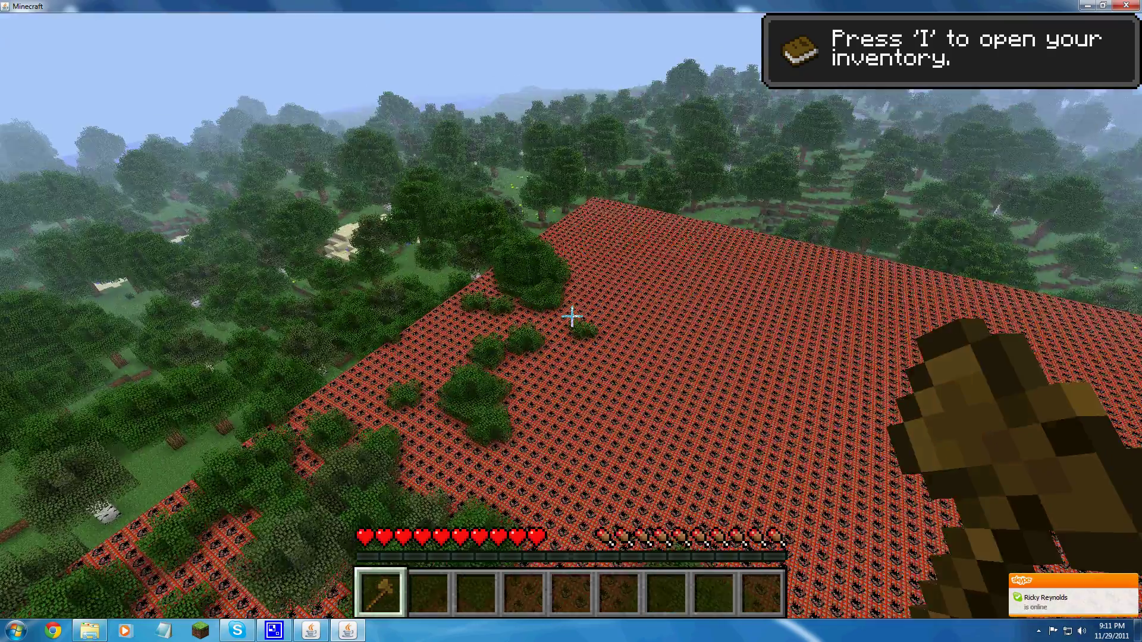
key(i)
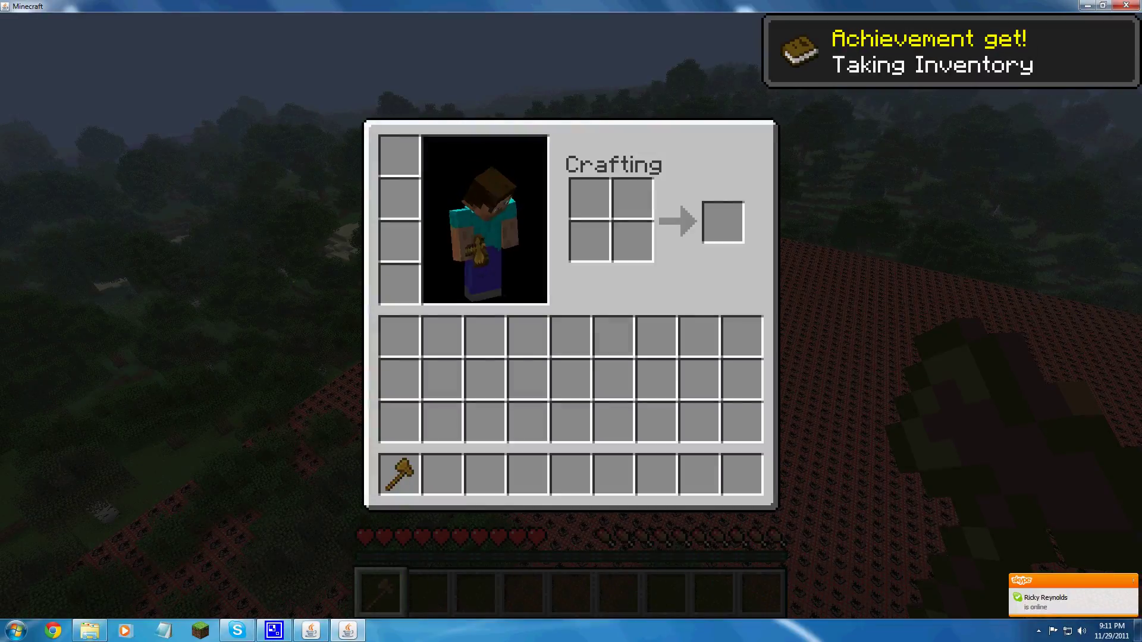